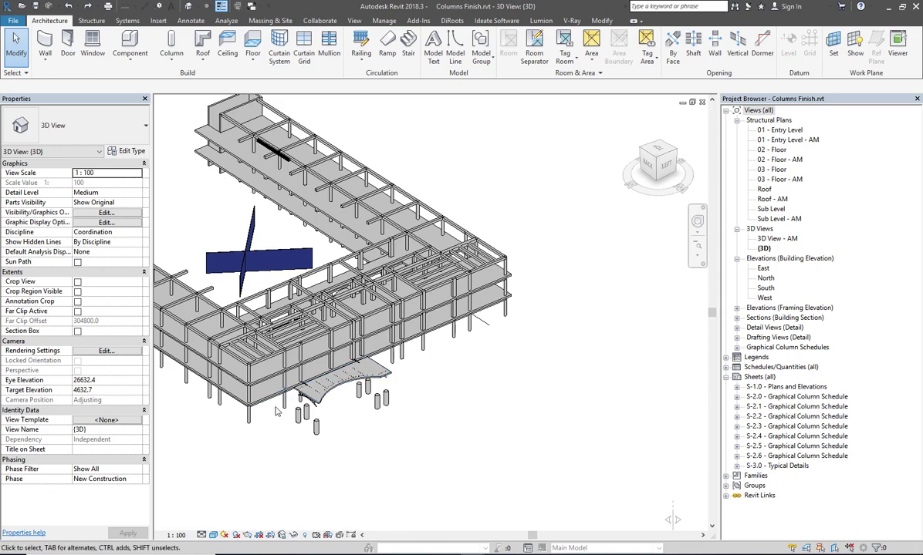
Step: Inspect a round column's level constraints in the 3D view, then deselect it
{"action": "scroll", "coordinate": [283, 413], "scroll_direction": "up", "scroll_amount": 3}
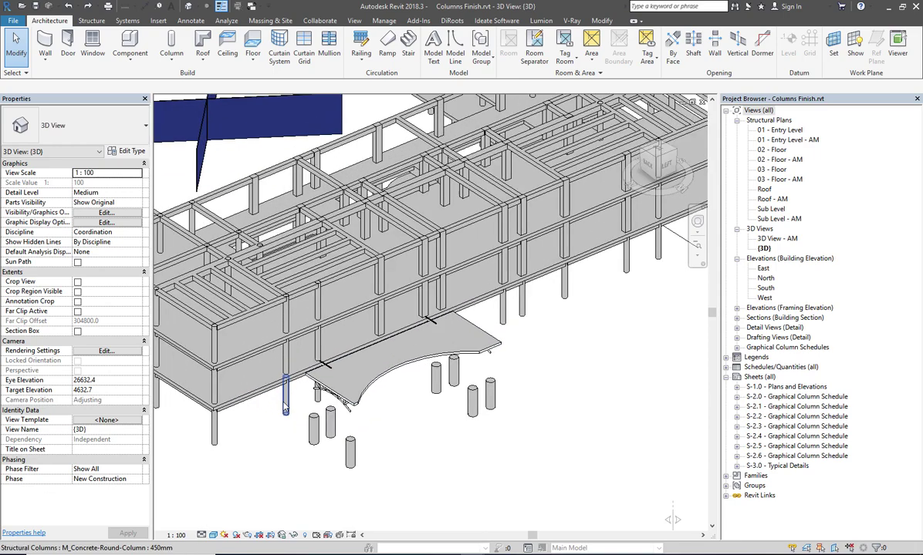
{"action": "scroll", "coordinate": [284, 409], "scroll_direction": "up", "scroll_amount": 2}
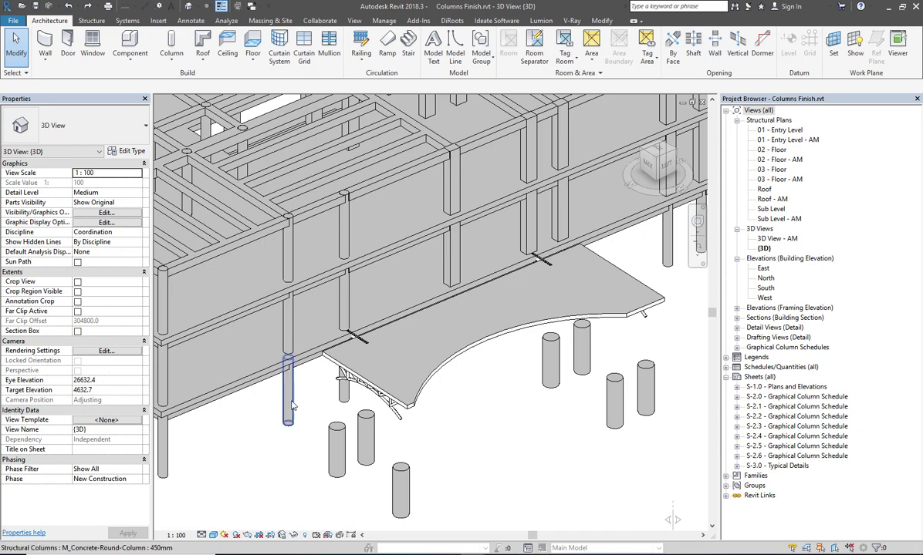
{"action": "scroll", "coordinate": [359, 228], "scroll_direction": "up", "scroll_amount": 2}
{"action": "scroll", "coordinate": [365, 218], "scroll_direction": "up", "scroll_amount": 2}
{"action": "scroll", "coordinate": [378, 246], "scroll_direction": "up", "scroll_amount": 2}
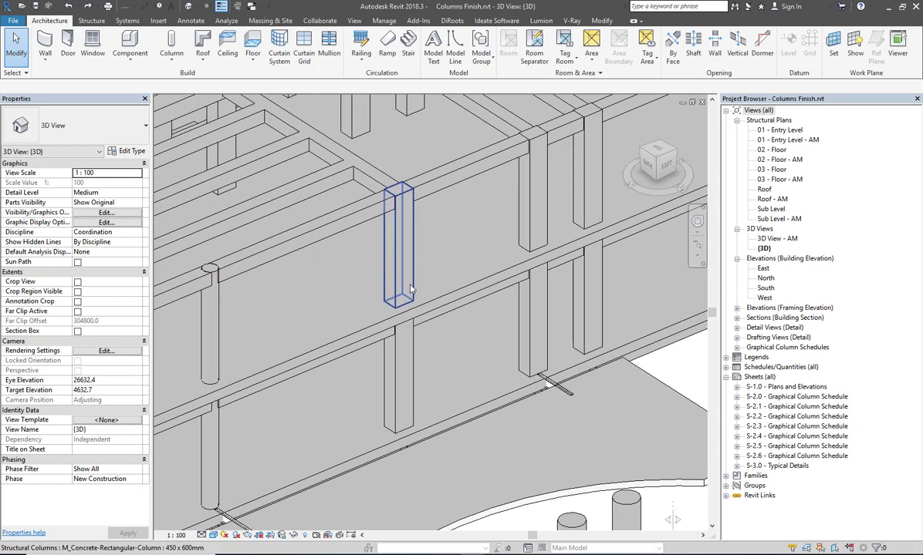
{"action": "scroll", "coordinate": [355, 256], "scroll_direction": "down", "scroll_amount": 3}
{"action": "middle_click_drag", "start_coordinate": [423, 326], "coordinate": [422, 176]}
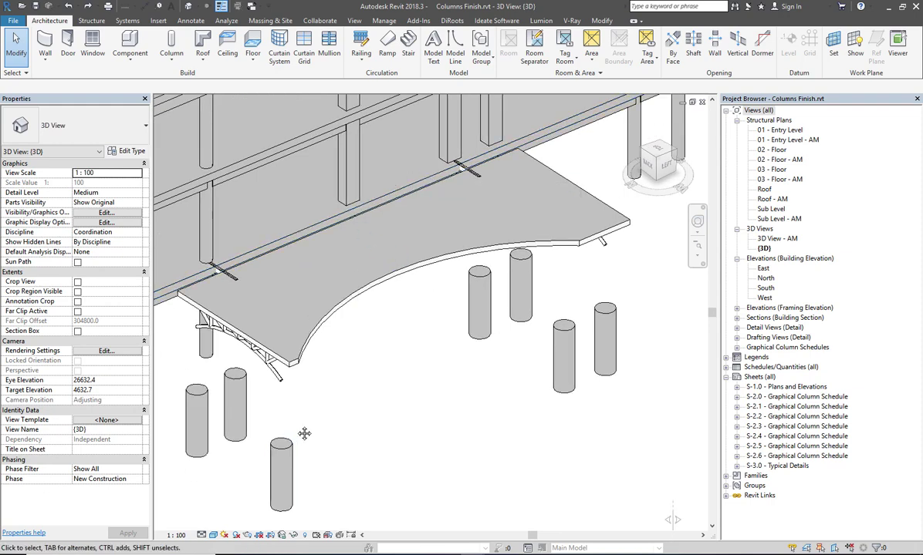
{"action": "middle_click_drag", "start_coordinate": [305, 432], "coordinate": [382, 358]}
{"action": "left_click", "coordinate": [364, 388]}
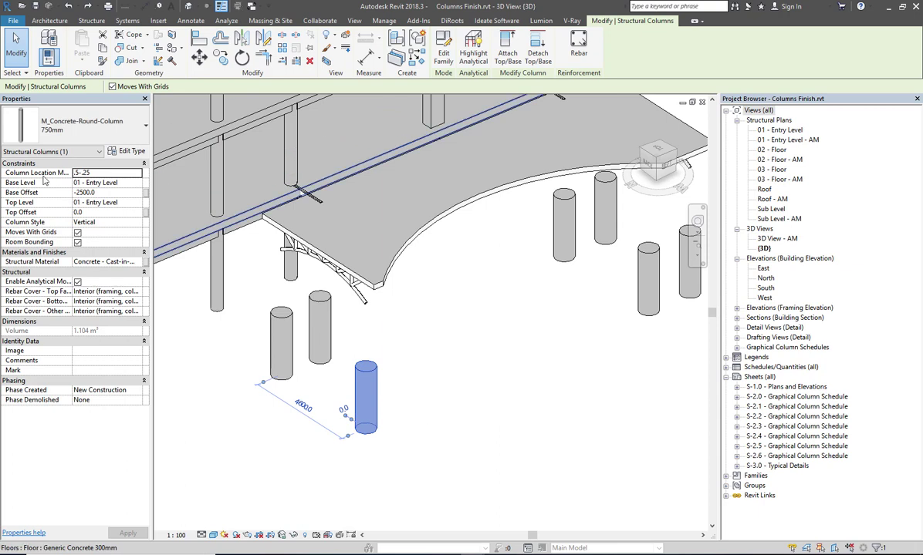
{"action": "left_click", "coordinate": [121, 183]}
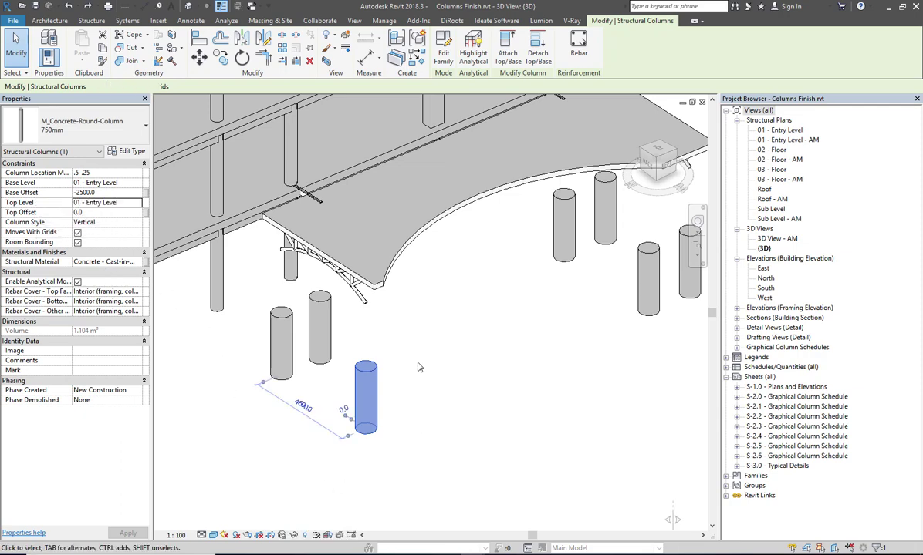
{"action": "key", "text": "Escape"}
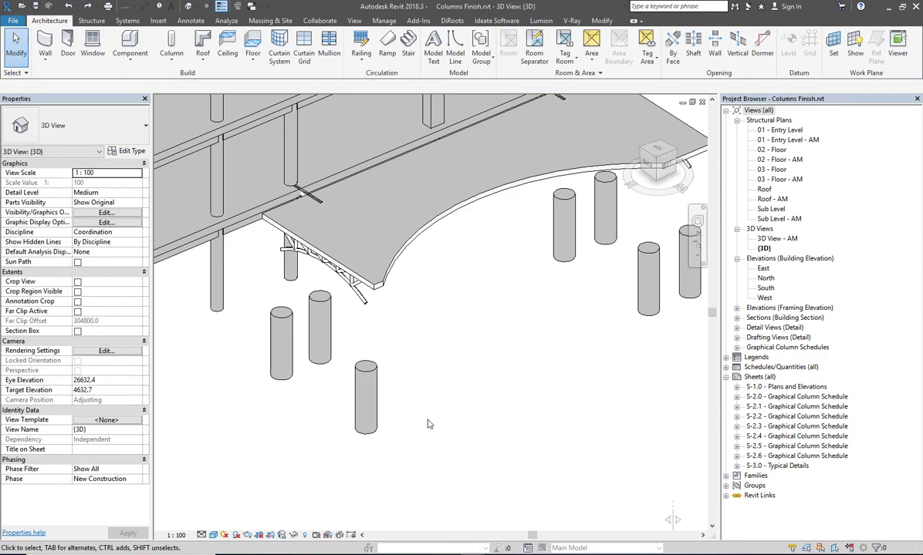
Step: Inspect a concrete beam and the floor slab, then clear the selection
{"action": "mouse_move", "coordinate": [416, 434]}
{"action": "middle_mouse_down", "text": "shift"}
{"action": "mouse_move", "coordinate": [420, 450]}
{"action": "mouse_move", "coordinate": [430, 414]}
{"action": "mouse_move", "coordinate": [481, 402]}
{"action": "middle_mouse_up", "text": "shift"}
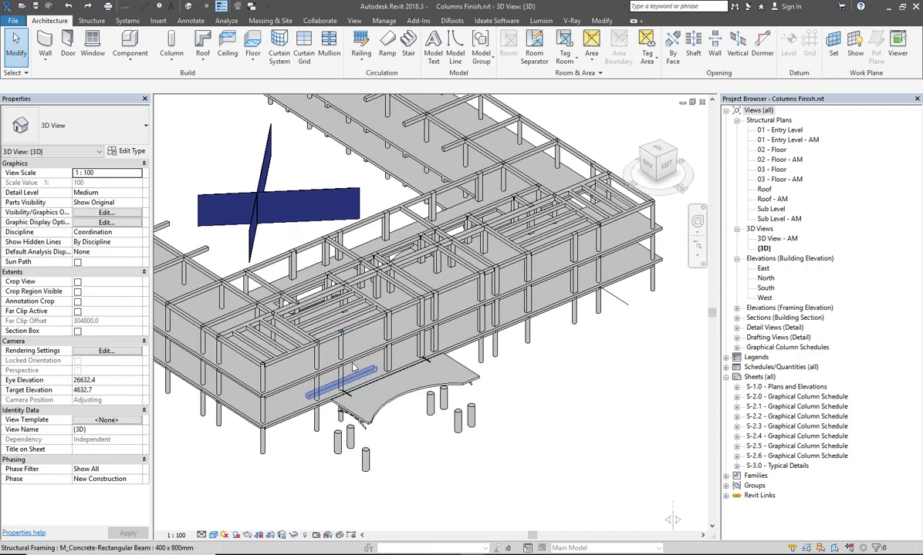
{"action": "scroll", "coordinate": [332, 363], "scroll_direction": "up", "scroll_amount": 2}
{"action": "scroll", "coordinate": [338, 343], "scroll_direction": "up", "scroll_amount": 2}
{"action": "left_click", "coordinate": [344, 339]}
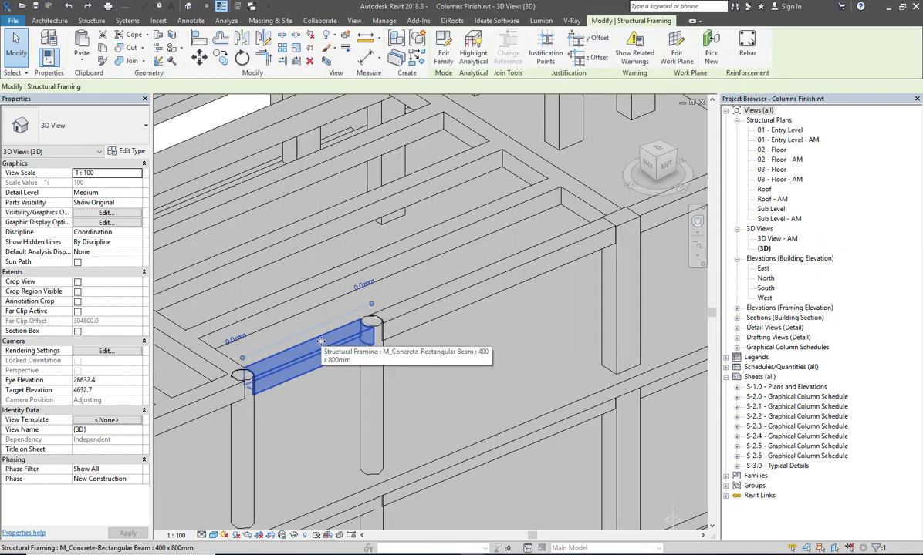
{"action": "scroll", "coordinate": [347, 338], "scroll_direction": "up", "scroll_amount": 4}
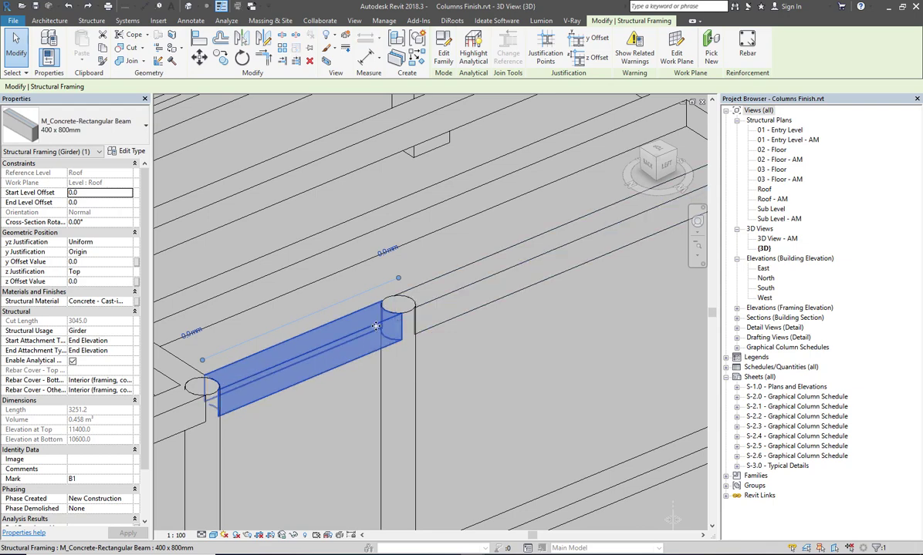
{"action": "scroll", "coordinate": [376, 327], "scroll_direction": "up", "scroll_amount": 2}
{"action": "scroll", "coordinate": [378, 324], "scroll_direction": "up", "scroll_amount": 1}
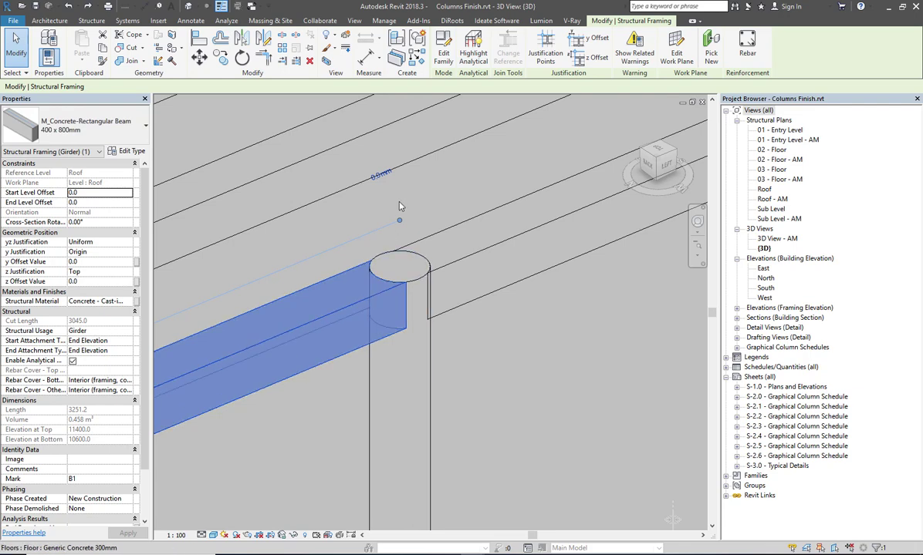
{"action": "scroll", "coordinate": [420, 212], "scroll_direction": "down", "scroll_amount": 3}
{"action": "scroll", "coordinate": [432, 231], "scroll_direction": "down", "scroll_amount": 2}
{"action": "scroll", "coordinate": [446, 354], "scroll_direction": "up", "scroll_amount": 3}
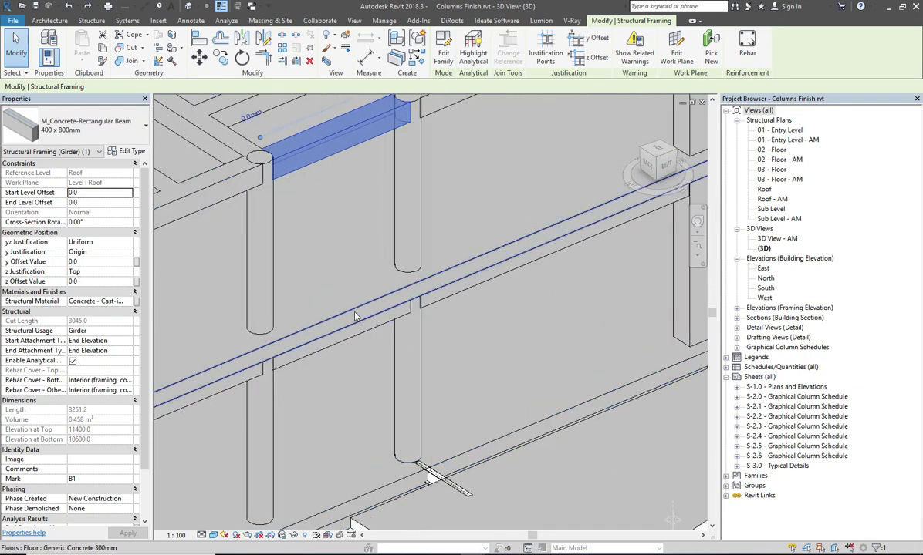
{"action": "left_click", "coordinate": [355, 317]}
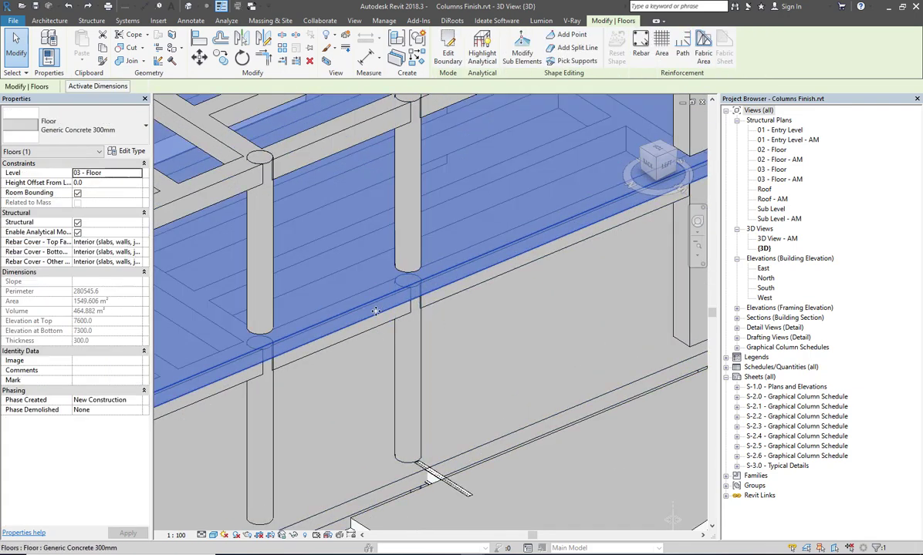
{"action": "scroll", "coordinate": [377, 313], "scroll_direction": "down", "scroll_amount": 1}
{"action": "scroll", "coordinate": [380, 314], "scroll_direction": "down", "scroll_amount": 1}
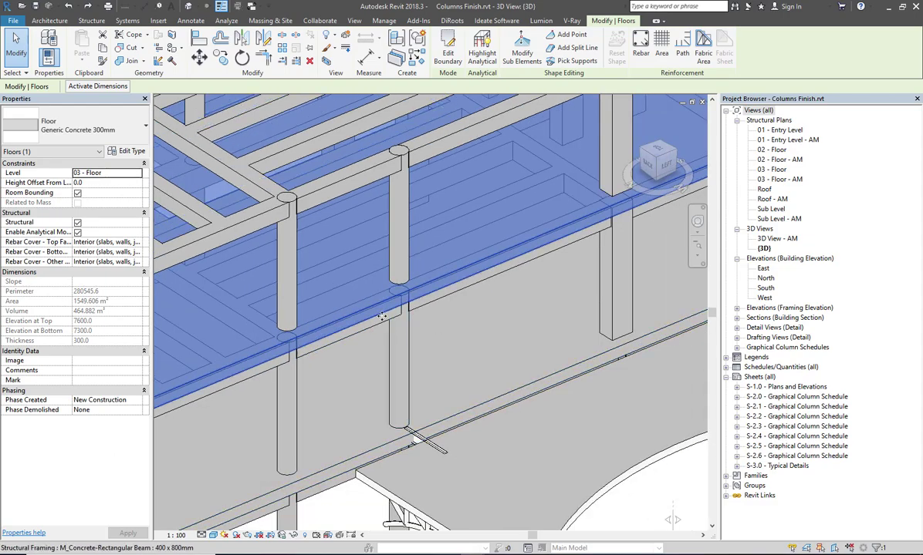
{"action": "scroll", "coordinate": [379, 318], "scroll_direction": "down", "scroll_amount": 2}
{"action": "key", "text": "Escape"}
Step: Review the blue test wall's type properties and layer structure without changing anything
{"action": "scroll", "coordinate": [379, 319], "scroll_direction": "down", "scroll_amount": 2}
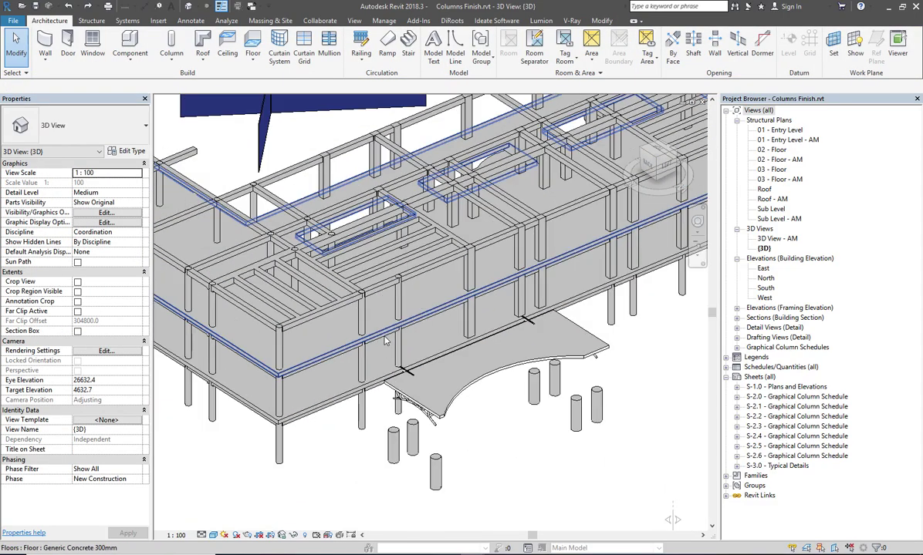
{"action": "mouse_move", "coordinate": [385, 340]}
{"action": "middle_mouse_down", "text": "shift"}
{"action": "mouse_move", "coordinate": [314, 305]}
{"action": "mouse_move", "coordinate": [310, 327]}
{"action": "middle_mouse_up", "text": "shift"}
{"action": "scroll", "coordinate": [402, 378], "scroll_direction": "down", "scroll_amount": 1}
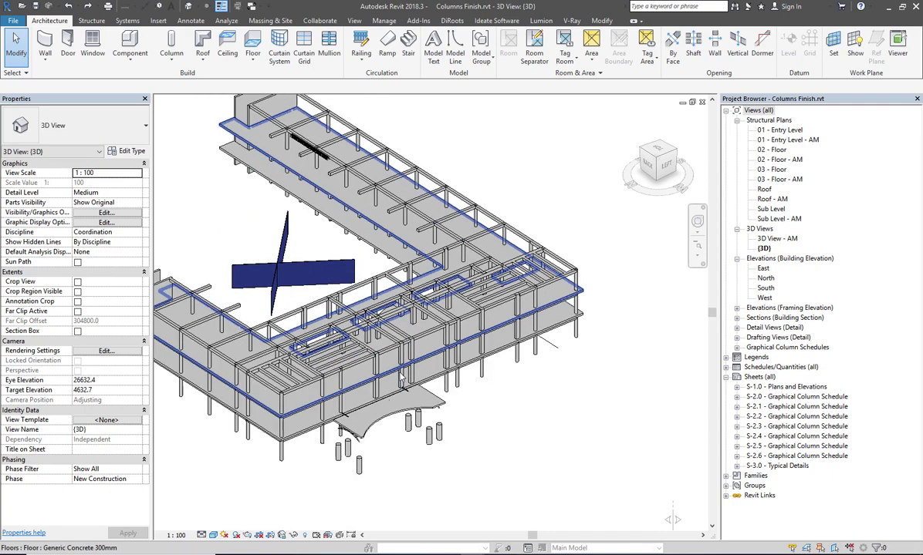
{"action": "scroll", "coordinate": [400, 378], "scroll_direction": "down", "scroll_amount": 1}
{"action": "scroll", "coordinate": [301, 303], "scroll_direction": "up", "scroll_amount": 2}
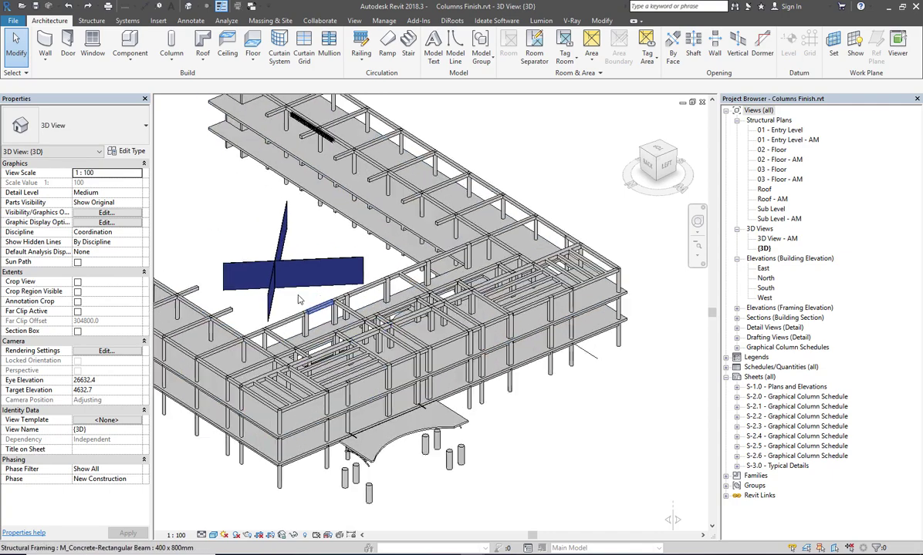
{"action": "scroll", "coordinate": [298, 263], "scroll_direction": "up", "scroll_amount": 1}
{"action": "left_click", "coordinate": [298, 263]}
{"action": "scroll", "coordinate": [265, 259], "scroll_direction": "up", "scroll_amount": 3}
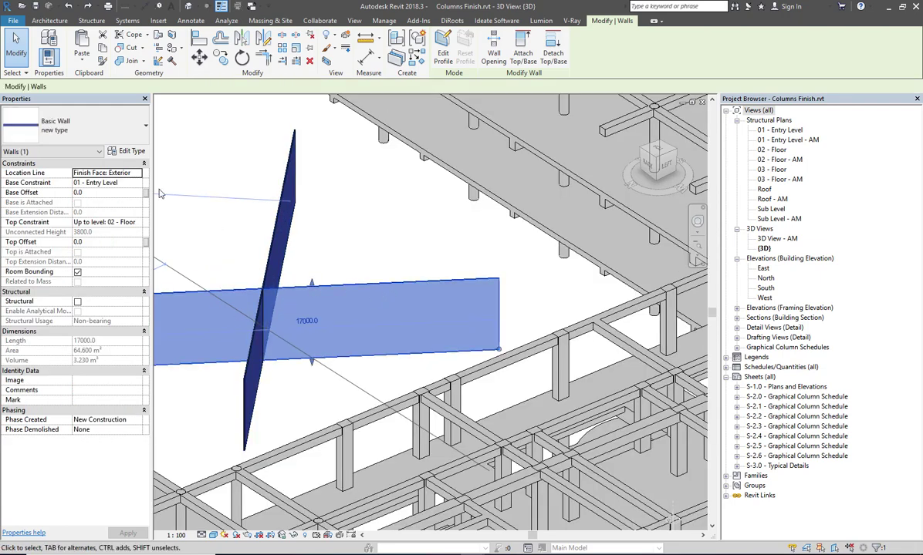
{"action": "left_click", "coordinate": [123, 152]}
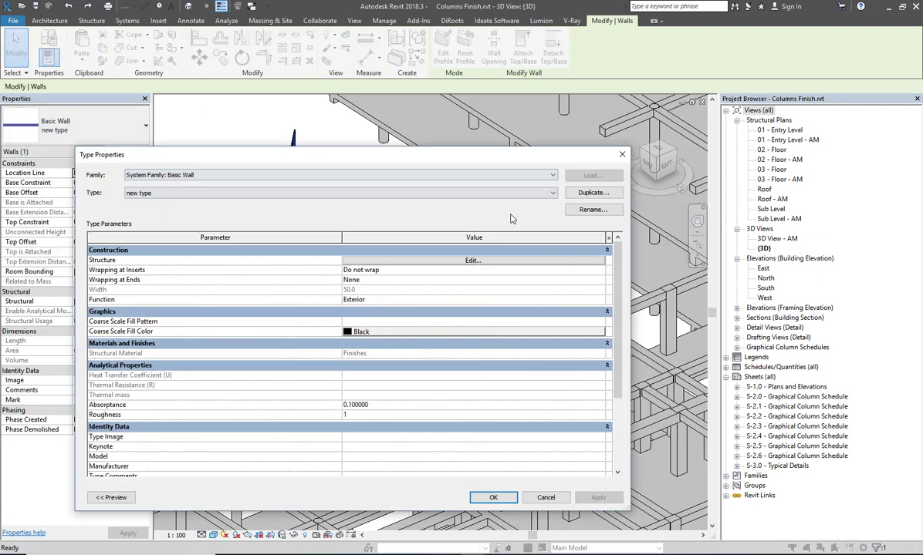
{"action": "left_click", "coordinate": [514, 260]}
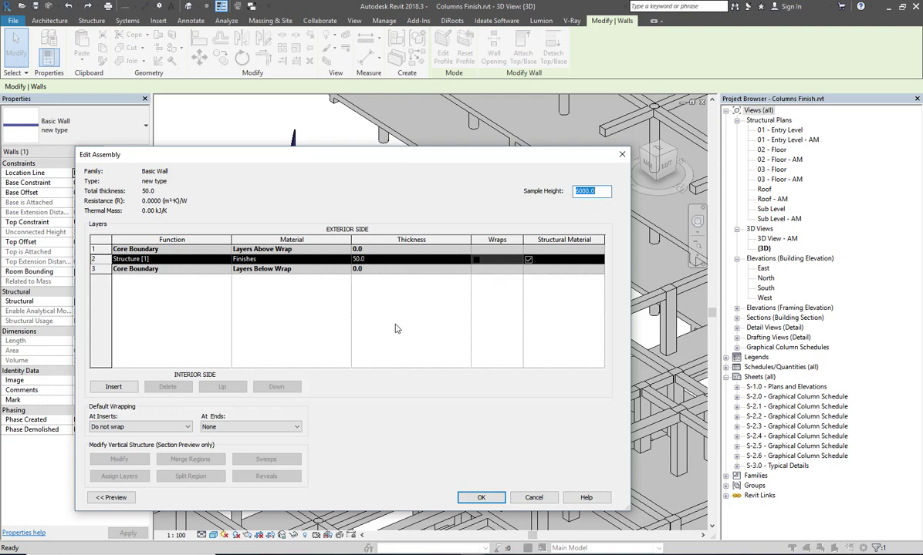
{"action": "left_click", "coordinate": [532, 498]}
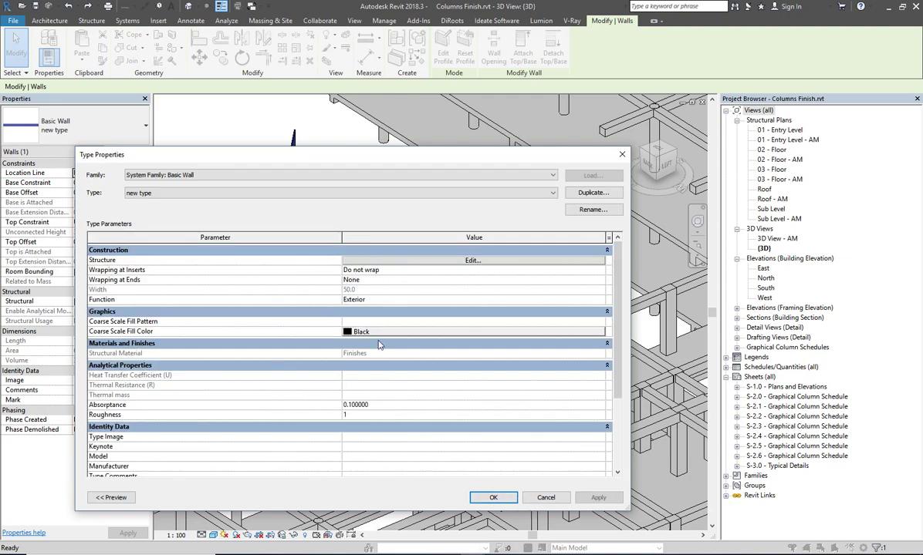
{"action": "left_click", "coordinate": [546, 498]}
Step: Run the Dynamo column finish script with Wall Types left as 'new type'
{"action": "scroll", "coordinate": [355, 264], "scroll_direction": "down", "scroll_amount": 5}
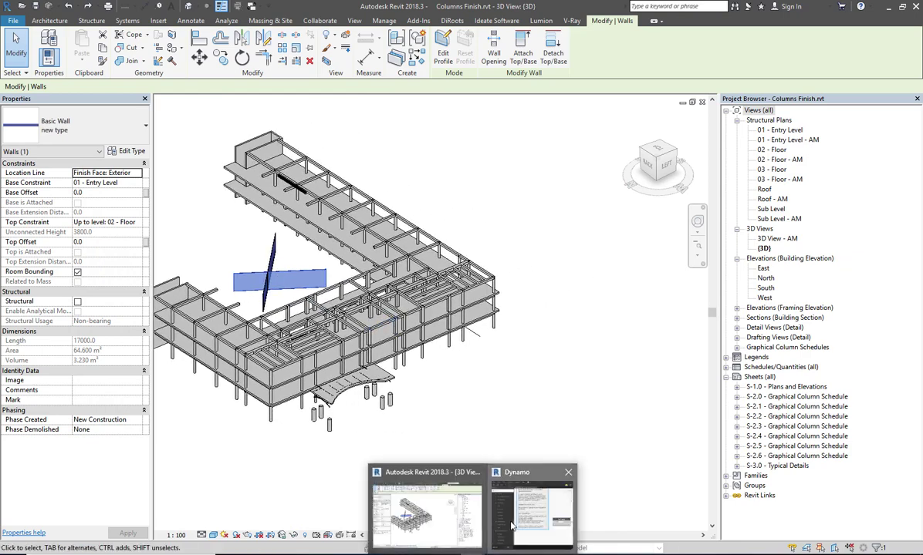
{"action": "left_click", "coordinate": [514, 479]}
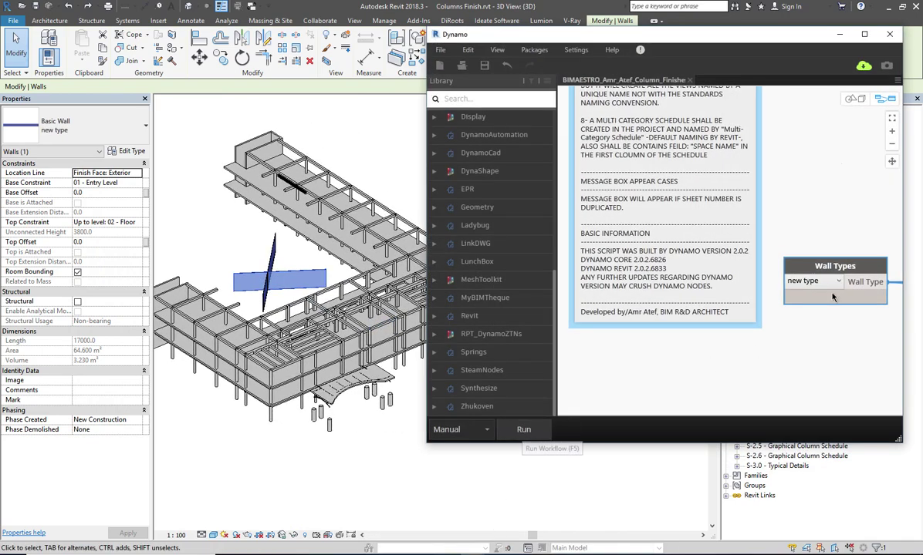
{"action": "mouse_move", "coordinate": [814, 283]}
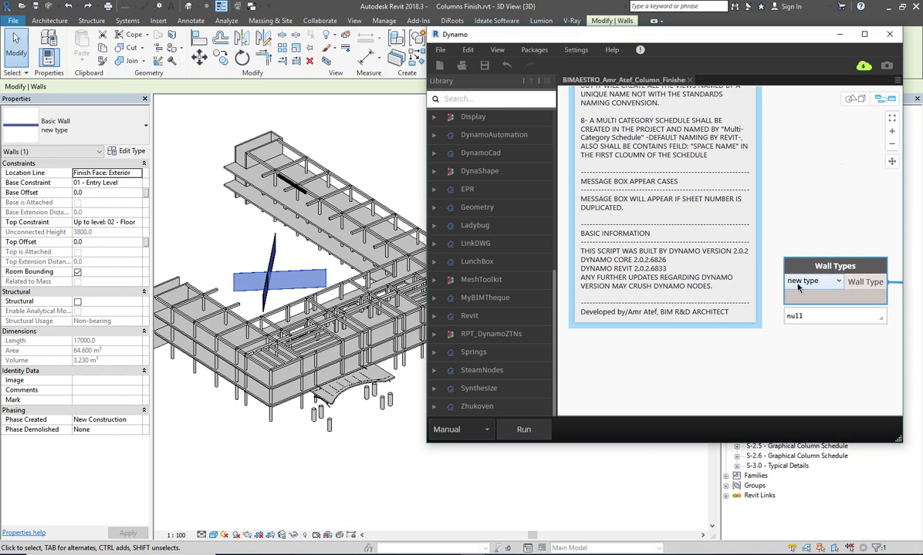
{"action": "left_click", "coordinate": [525, 430]}
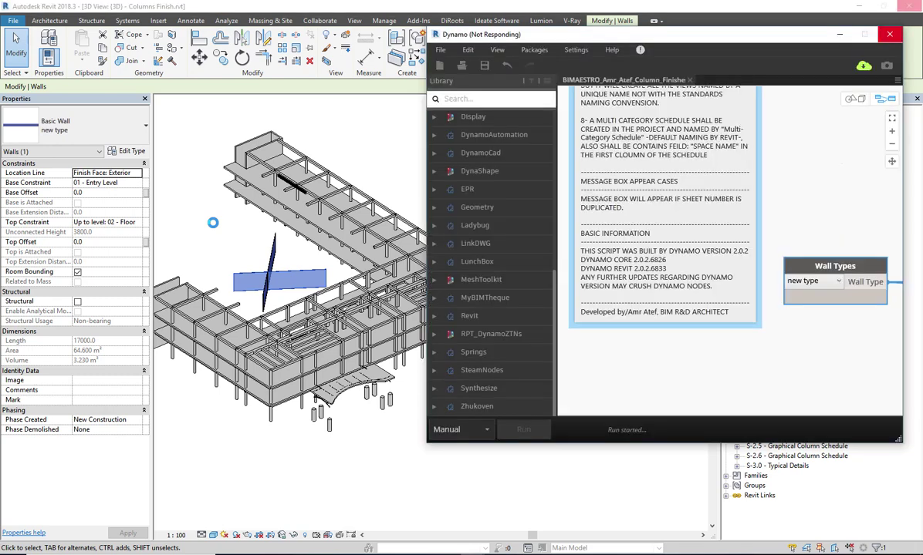
{"action": "left_click", "coordinate": [839, 34]}
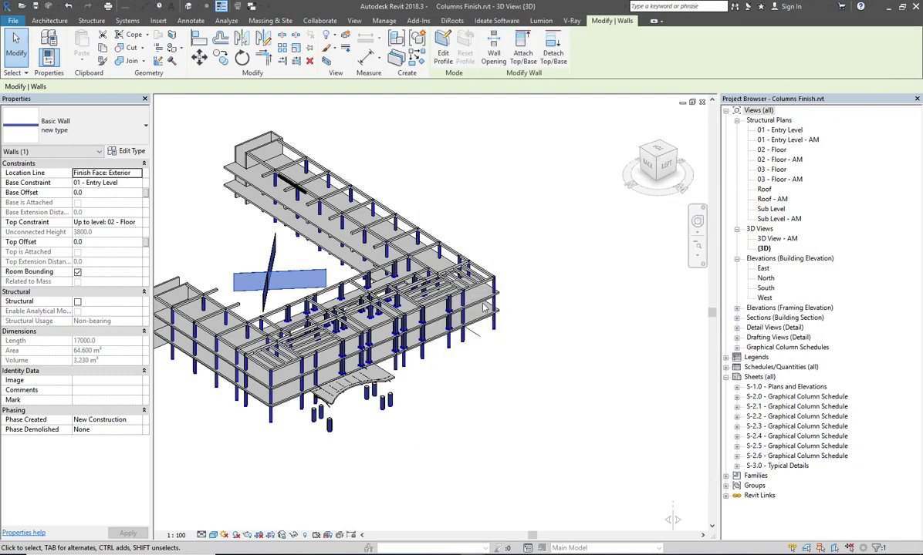
{"action": "scroll", "coordinate": [426, 374], "scroll_direction": "up", "scroll_amount": 1}
{"action": "scroll", "coordinate": [426, 374], "scroll_direction": "up", "scroll_amount": 1}
{"action": "scroll", "coordinate": [427, 374], "scroll_direction": "up", "scroll_amount": 3}
{"action": "scroll", "coordinate": [426, 374], "scroll_direction": "up", "scroll_amount": 2}
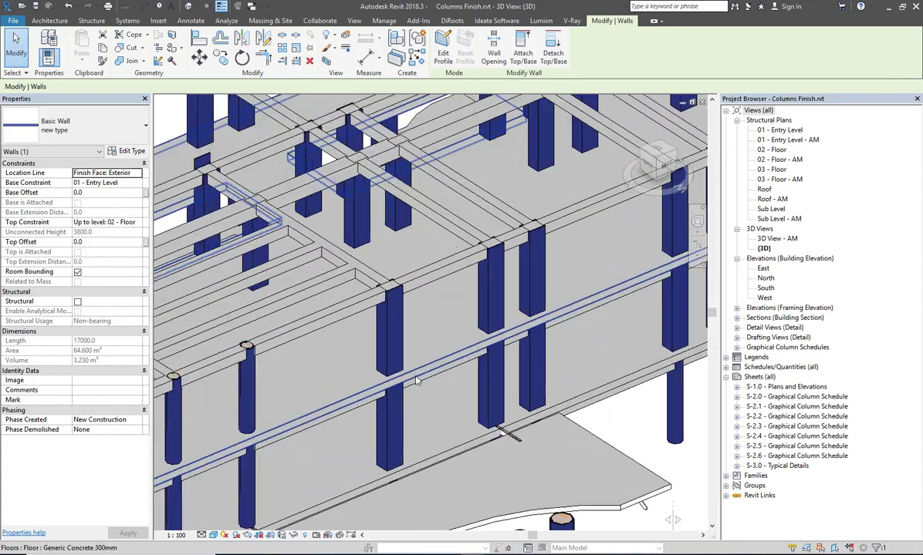
{"action": "scroll", "coordinate": [401, 363], "scroll_direction": "up", "scroll_amount": 2}
{"action": "left_click", "coordinate": [378, 359]}
{"action": "scroll", "coordinate": [386, 391], "scroll_direction": "down", "scroll_amount": 2}
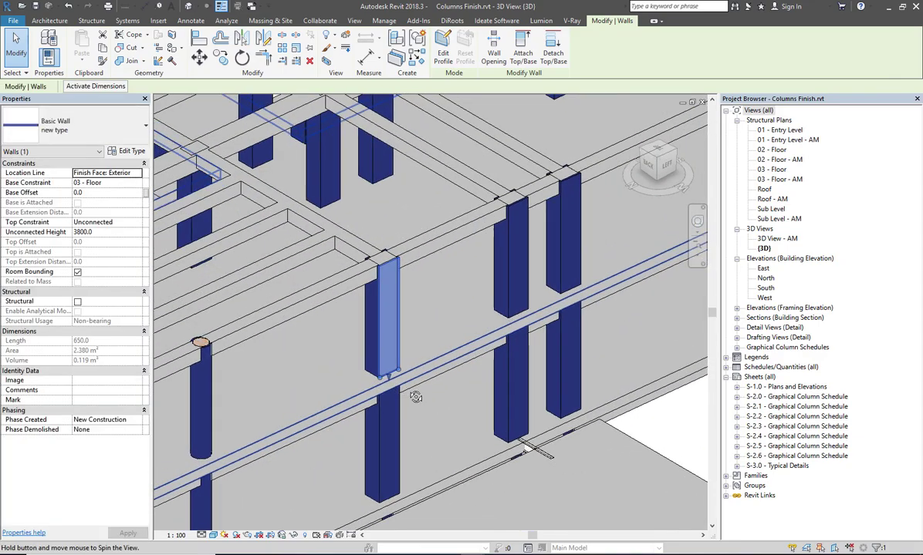
{"action": "scroll", "coordinate": [394, 385], "scroll_direction": "down", "scroll_amount": 2}
{"action": "scroll", "coordinate": [409, 382], "scroll_direction": "down", "scroll_amount": 1}
{"action": "scroll", "coordinate": [427, 375], "scroll_direction": "down", "scroll_amount": 1}
{"action": "scroll", "coordinate": [427, 375], "scroll_direction": "up", "scroll_amount": 1}
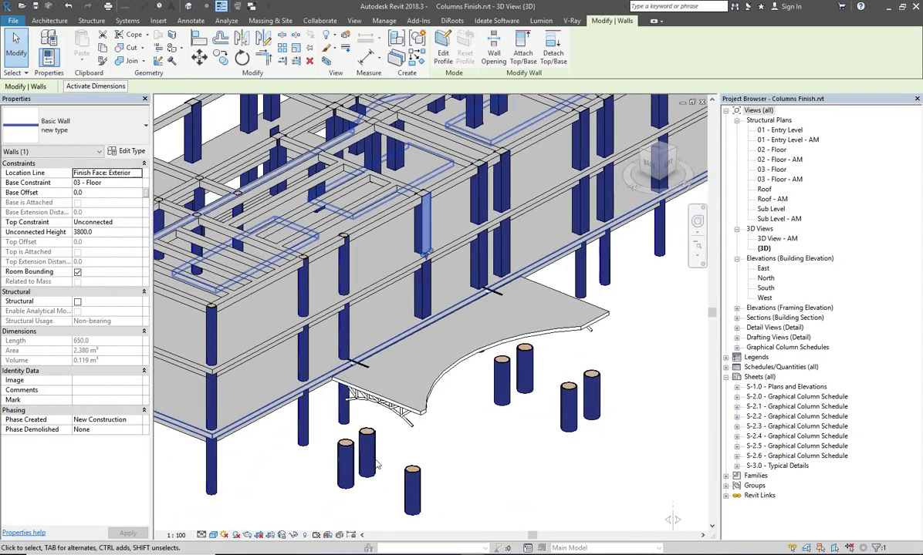
{"action": "scroll", "coordinate": [386, 424], "scroll_direction": "up", "scroll_amount": 1}
{"action": "scroll", "coordinate": [348, 463], "scroll_direction": "up", "scroll_amount": 1}
{"action": "left_click", "coordinate": [318, 474]}
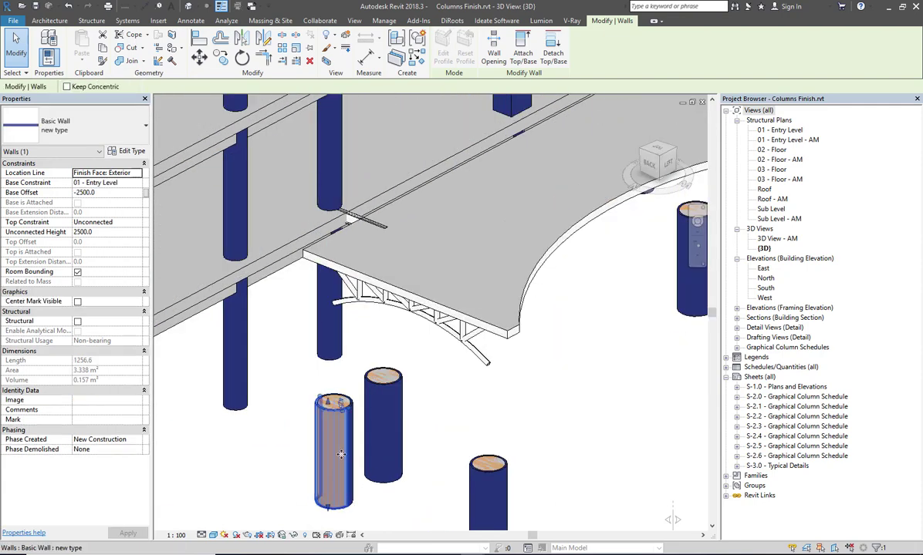
{"action": "scroll", "coordinate": [332, 486], "scroll_direction": "up", "scroll_amount": 1}
{"action": "scroll", "coordinate": [363, 490], "scroll_direction": "up", "scroll_amount": 1}
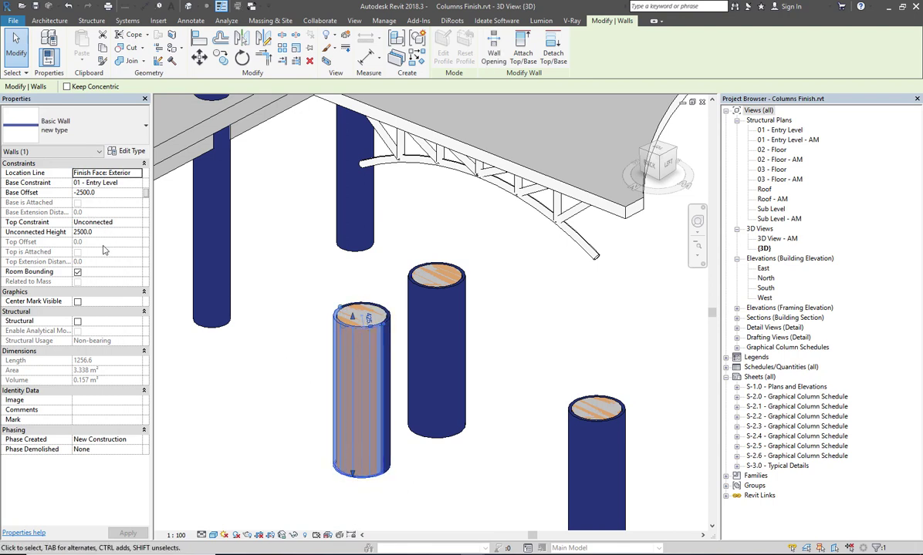
{"action": "scroll", "coordinate": [430, 400], "scroll_direction": "down", "scroll_amount": 5}
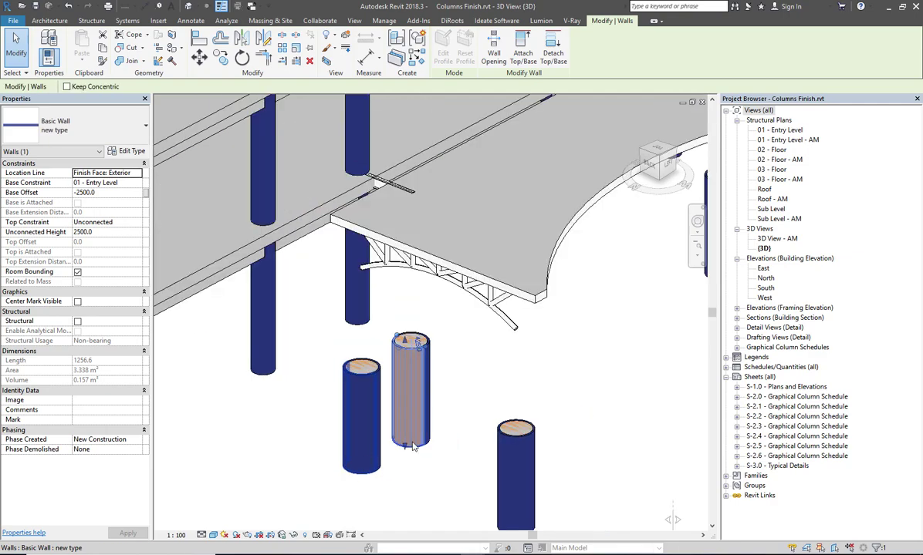
{"action": "left_click", "coordinate": [511, 466]}
Step: Hide the beam meeting the column top in the 3D view
{"action": "left_click", "coordinate": [301, 203]}
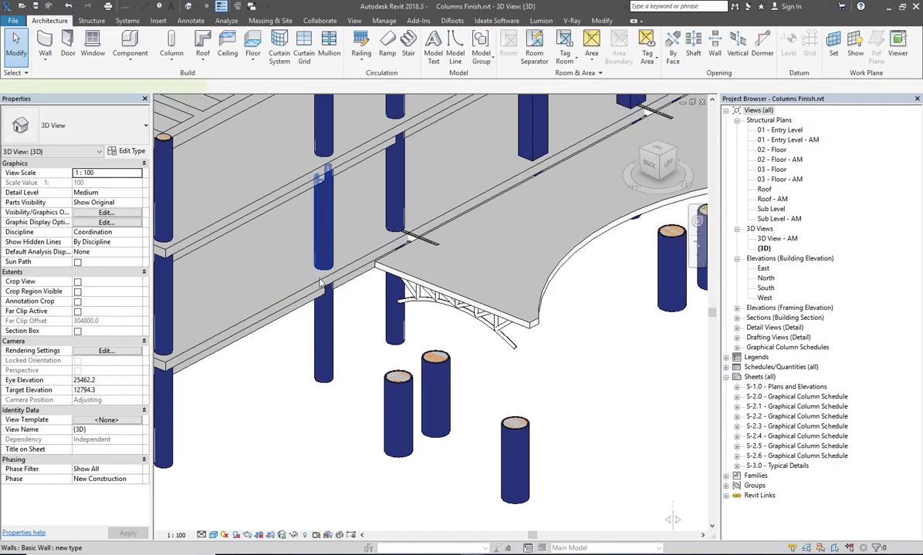
{"action": "mouse_move", "coordinate": [302, 203]}
{"action": "middle_mouse_down", "text": "shift"}
{"action": "mouse_move", "coordinate": [369, 400]}
{"action": "mouse_move", "coordinate": [336, 275]}
{"action": "middle_mouse_up", "text": "shift"}
{"action": "scroll", "coordinate": [336, 275], "scroll_direction": "up", "scroll_amount": 3}
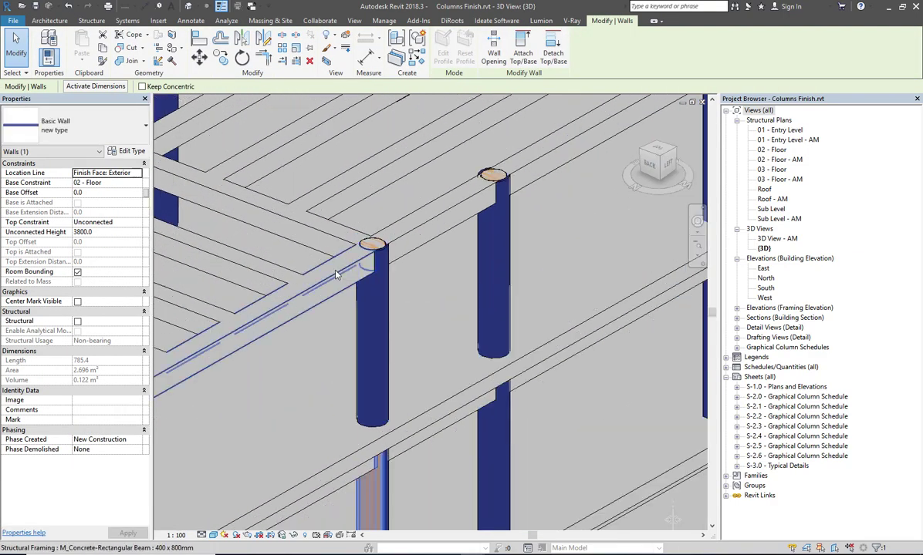
{"action": "left_click", "coordinate": [336, 276]}
{"action": "scroll", "coordinate": [339, 274], "scroll_direction": "up", "scroll_amount": 2}
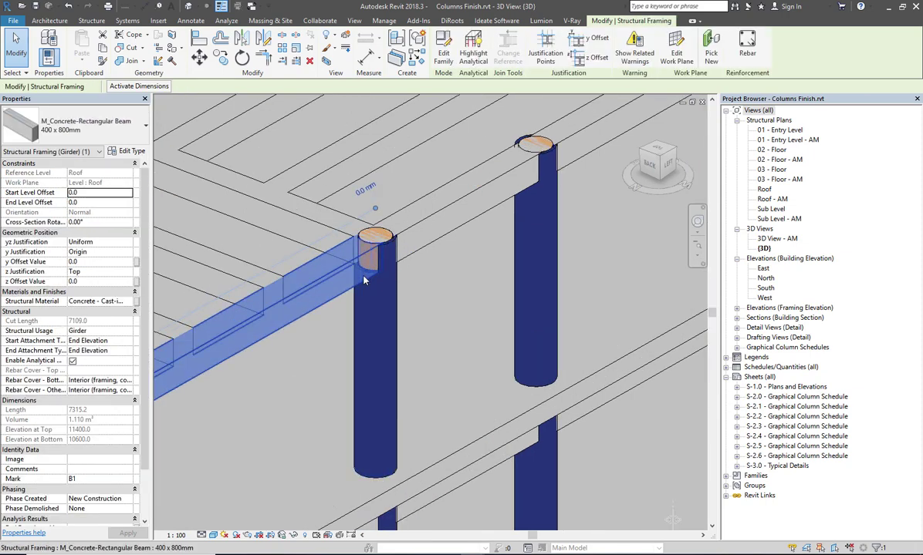
{"action": "left_click", "coordinate": [336, 44]}
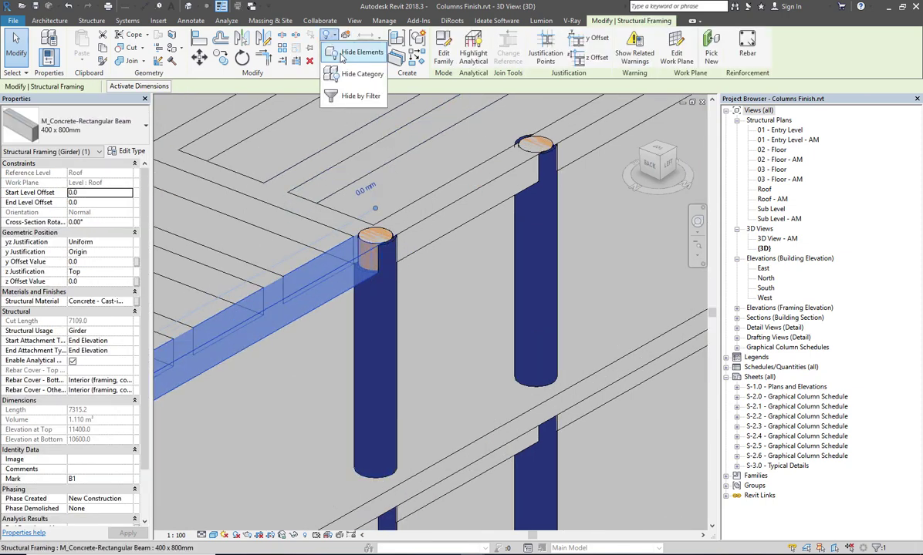
{"action": "left_click", "coordinate": [333, 45]}
{"action": "scroll", "coordinate": [347, 239], "scroll_direction": "up", "scroll_amount": 3}
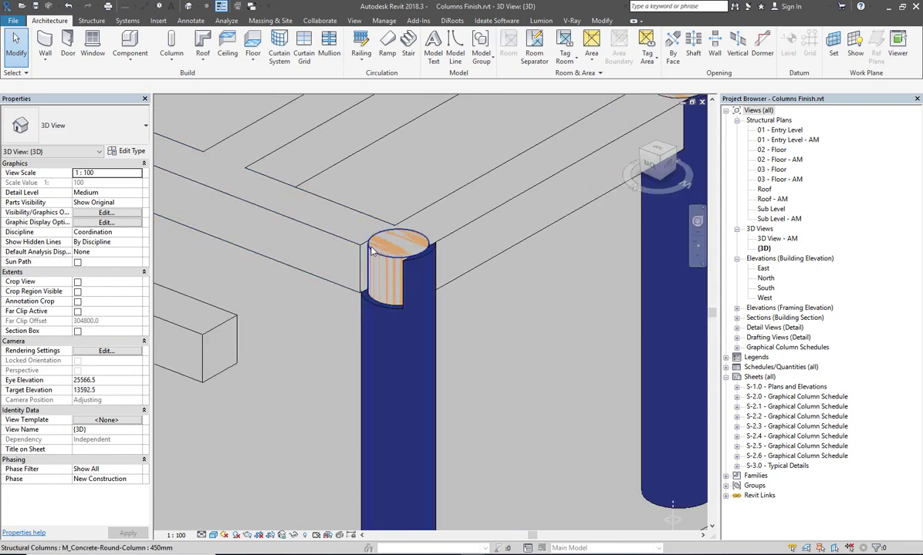
{"action": "scroll", "coordinate": [371, 250], "scroll_direction": "down", "scroll_amount": 2}
Step: Hide the beam ending at the square column using the VH shortcut
{"action": "left_click", "coordinate": [388, 300]}
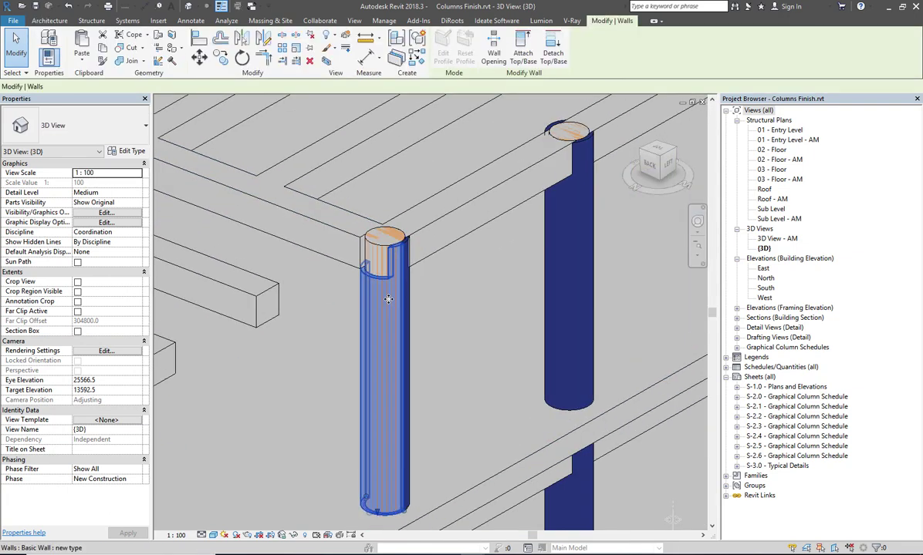
{"action": "scroll", "coordinate": [388, 299], "scroll_direction": "up", "scroll_amount": 1}
{"action": "scroll", "coordinate": [367, 303], "scroll_direction": "down", "scroll_amount": 2}
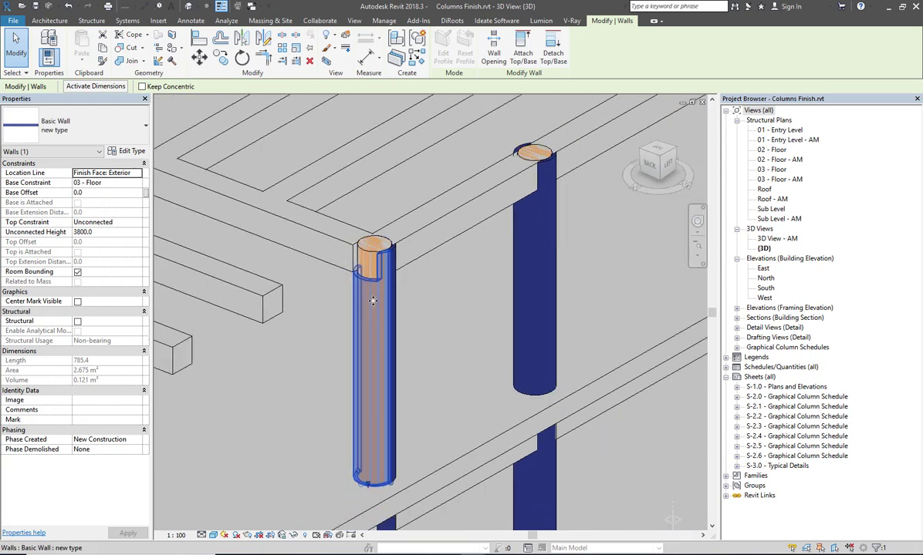
{"action": "scroll", "coordinate": [373, 301], "scroll_direction": "down", "scroll_amount": 2}
{"action": "key", "text": "Escape"}
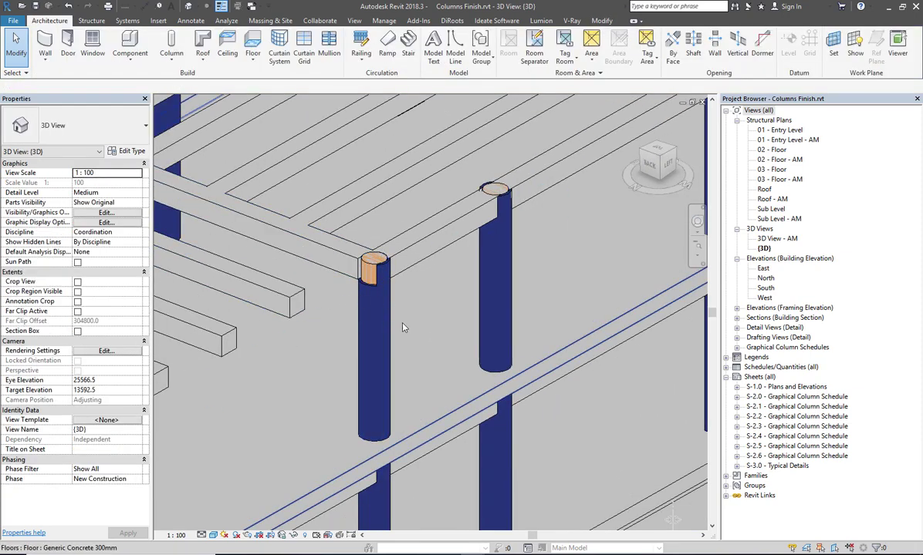
{"action": "scroll", "coordinate": [367, 339], "scroll_direction": "down", "scroll_amount": 2}
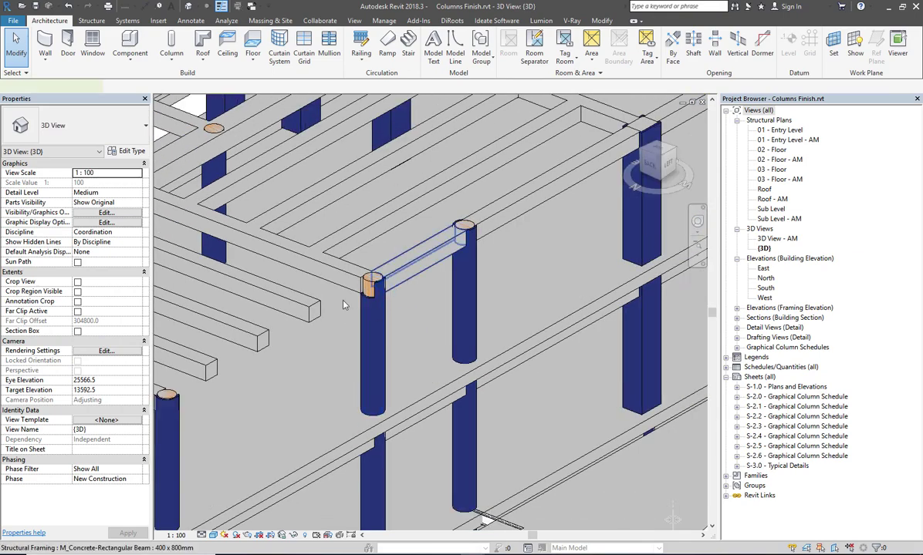
{"action": "left_click", "coordinate": [344, 305]}
{"action": "middle_click_drag", "start_coordinate": [432, 300], "coordinate": [170, 223]}
{"action": "middle_click_drag", "start_coordinate": [366, 105], "coordinate": [444, 221]}
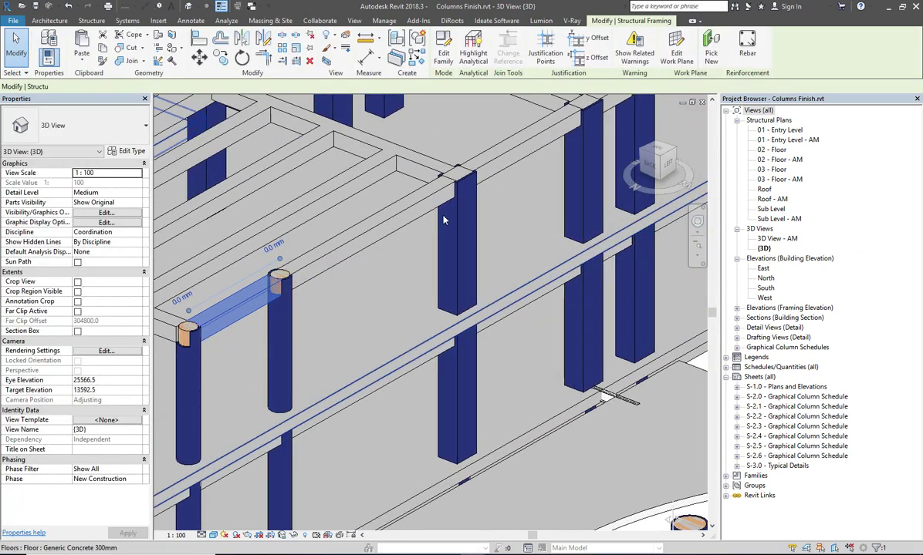
{"action": "left_click", "coordinate": [370, 225]}
{"action": "scroll", "coordinate": [447, 201], "scroll_direction": "up", "scroll_amount": 4}
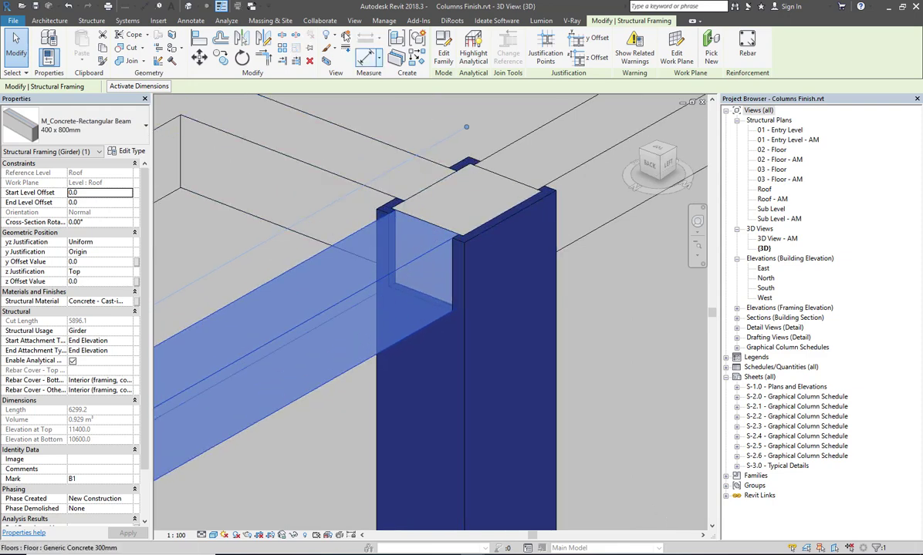
{"action": "left_click", "coordinate": [329, 36]}
{"action": "key", "text": "Escape"}
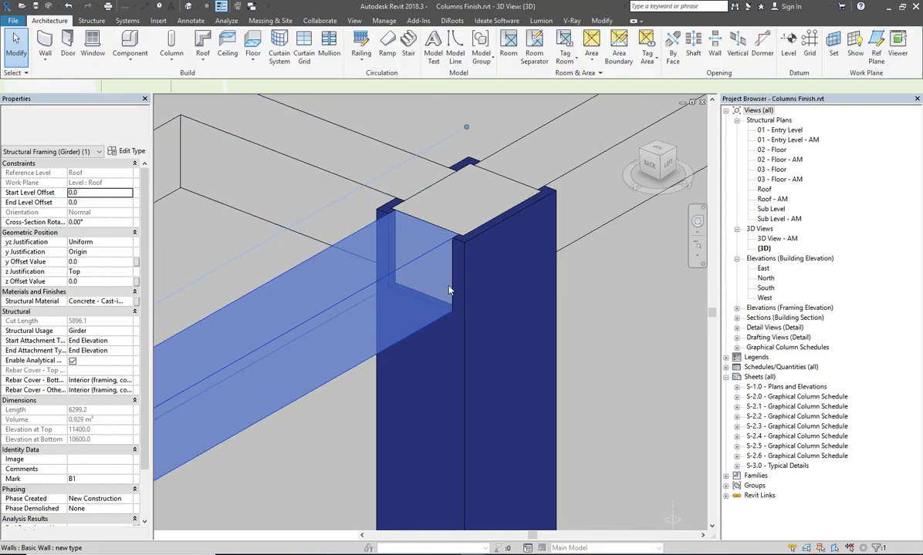
{"action": "key", "text": "v"}
{"action": "key", "text": "h"}
{"action": "scroll", "coordinate": [409, 200], "scroll_direction": "down", "scroll_amount": 2}
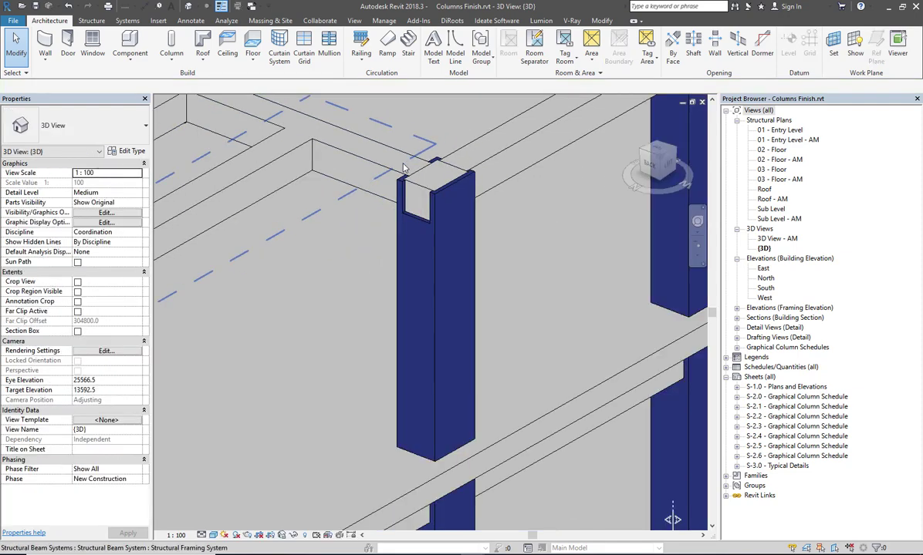
Step: Hide the floor slab around the column in this view
{"action": "scroll", "coordinate": [412, 179], "scroll_direction": "down", "scroll_amount": 2}
{"action": "scroll", "coordinate": [412, 178], "scroll_direction": "up", "scroll_amount": 2}
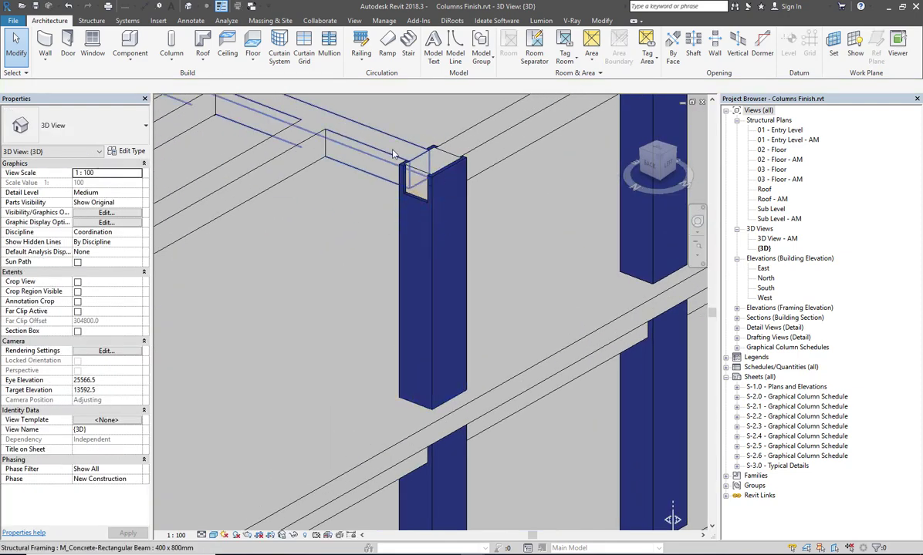
{"action": "scroll", "coordinate": [420, 198], "scroll_direction": "down", "scroll_amount": 2}
{"action": "scroll", "coordinate": [426, 255], "scroll_direction": "down", "scroll_amount": 2}
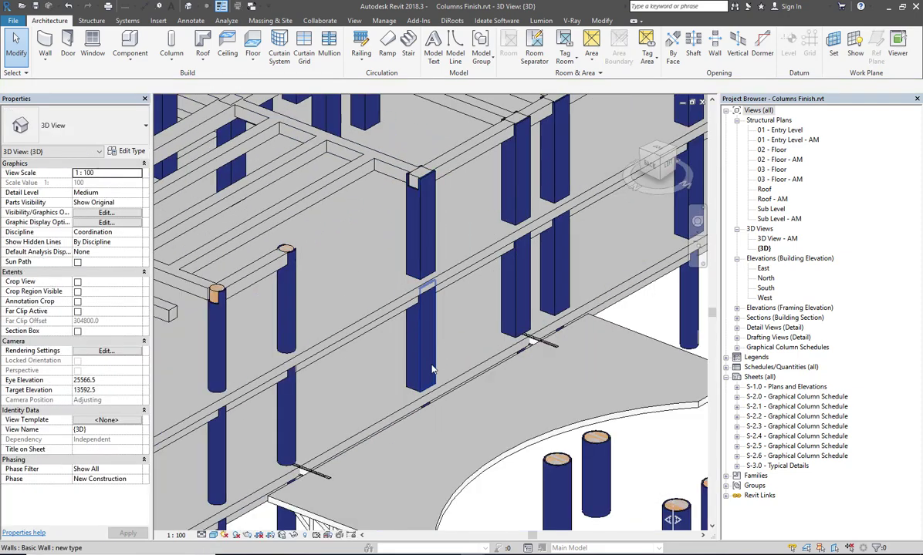
{"action": "scroll", "coordinate": [437, 311], "scroll_direction": "up", "scroll_amount": 4}
{"action": "scroll", "coordinate": [436, 311], "scroll_direction": "up", "scroll_amount": 2}
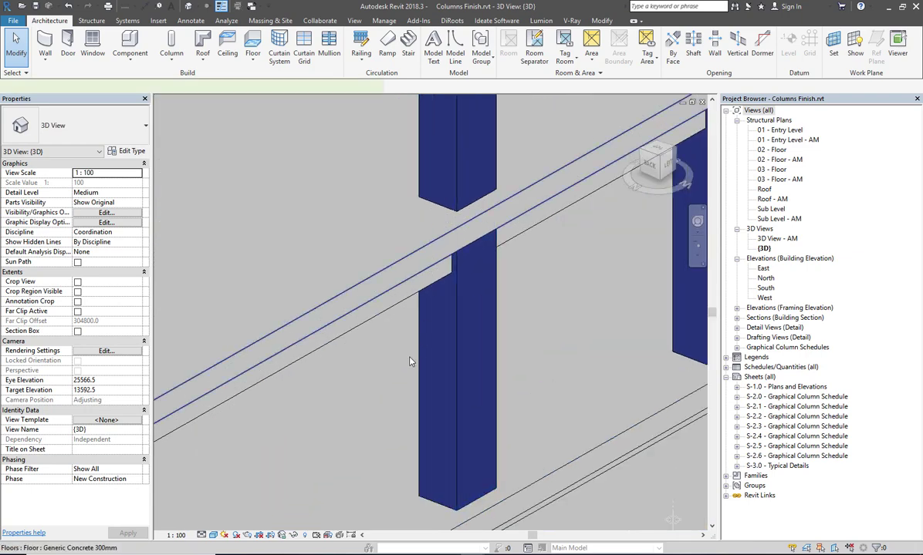
{"action": "left_click", "coordinate": [435, 299]}
{"action": "scroll", "coordinate": [434, 299], "scroll_direction": "up", "scroll_amount": 2}
{"action": "scroll", "coordinate": [432, 208], "scroll_direction": "up", "scroll_amount": 1}
{"action": "scroll", "coordinate": [495, 206], "scroll_direction": "up", "scroll_amount": 2}
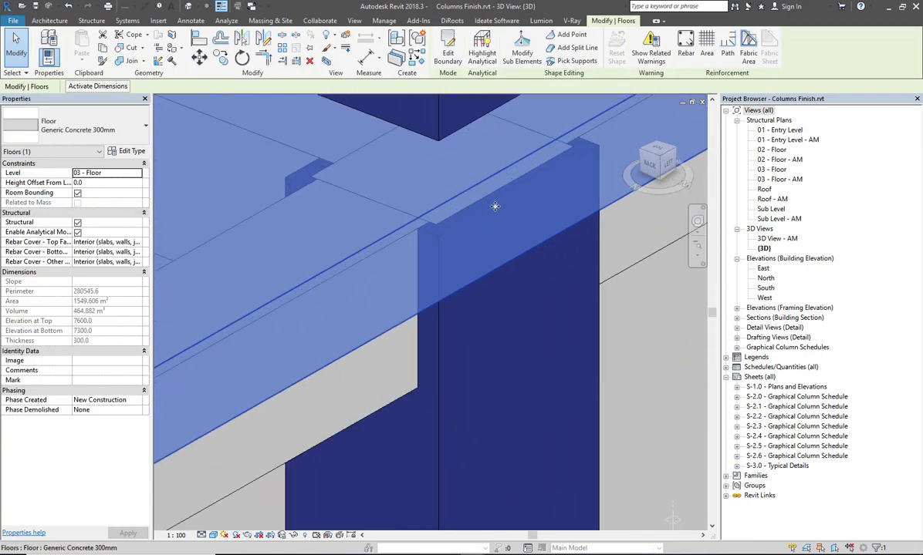
{"action": "scroll", "coordinate": [442, 240], "scroll_direction": "down", "scroll_amount": 2}
{"action": "scroll", "coordinate": [415, 266], "scroll_direction": "up", "scroll_amount": 2}
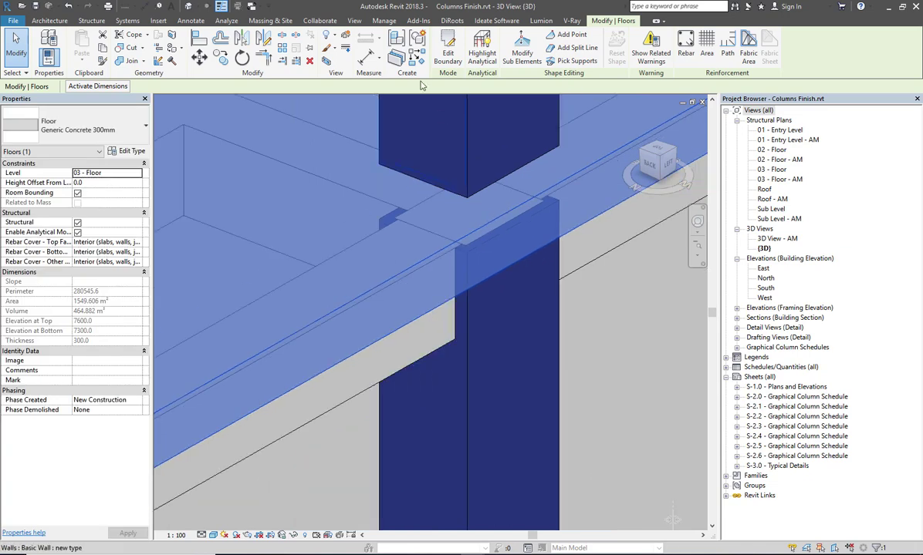
{"action": "left_click", "coordinate": [327, 36]}
{"action": "left_click", "coordinate": [361, 47]}
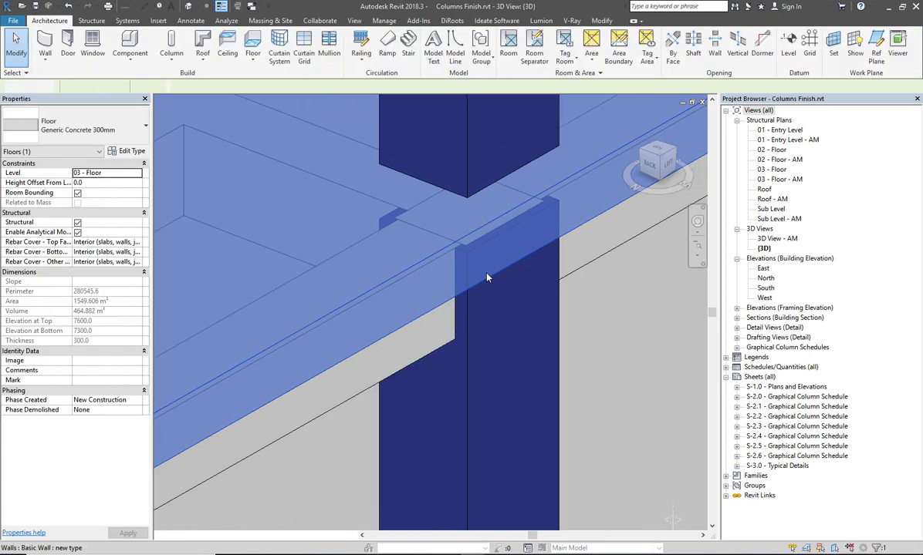
Step: Hide the beam framing into the square column, then zoom out
{"action": "left_click", "coordinate": [395, 307]}
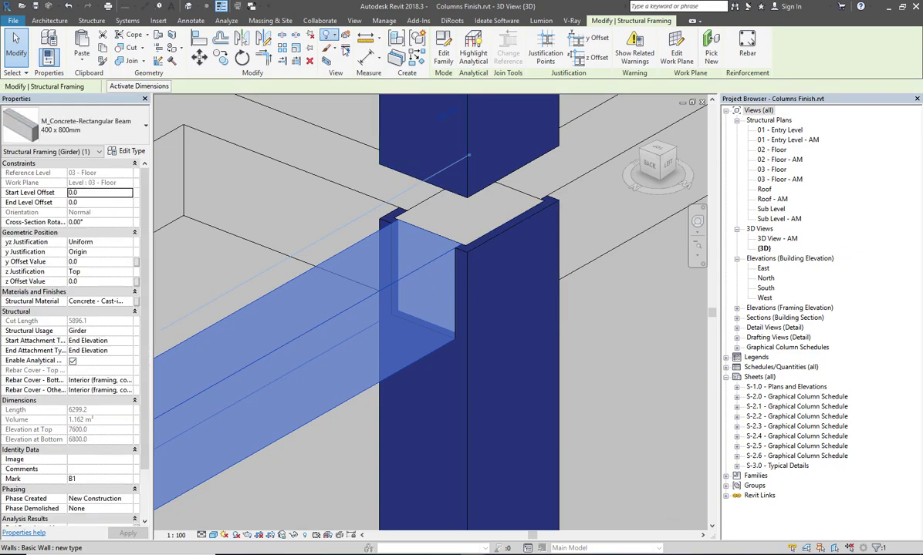
{"action": "left_click", "coordinate": [327, 37]}
{"action": "left_click", "coordinate": [358, 102]}
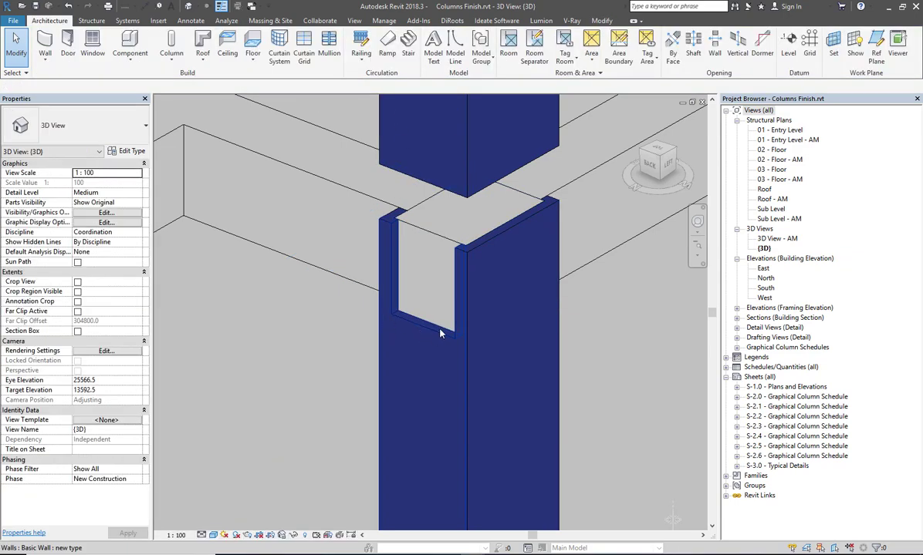
{"action": "scroll", "coordinate": [439, 333], "scroll_direction": "down", "scroll_amount": 3}
{"action": "scroll", "coordinate": [439, 334], "scroll_direction": "down", "scroll_amount": 3}
{"action": "scroll", "coordinate": [440, 334], "scroll_direction": "down", "scroll_amount": 2}
Step: Zoom in and orbit around a column's finish wall, then clear the selection
{"action": "middle_click_drag", "start_coordinate": [511, 304], "coordinate": [511, 320]}
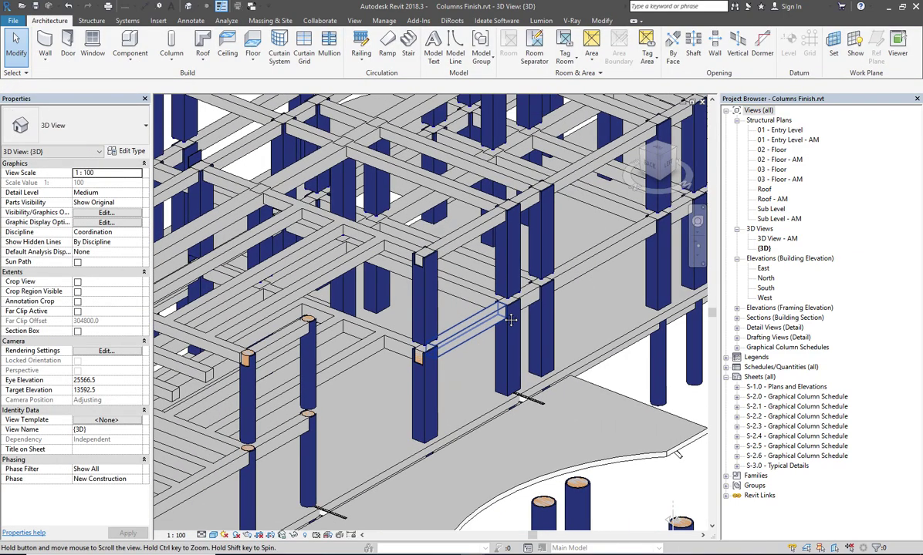
{"action": "scroll", "coordinate": [392, 378], "scroll_direction": "down", "scroll_amount": 2}
{"action": "scroll", "coordinate": [391, 378], "scroll_direction": "down", "scroll_amount": 1}
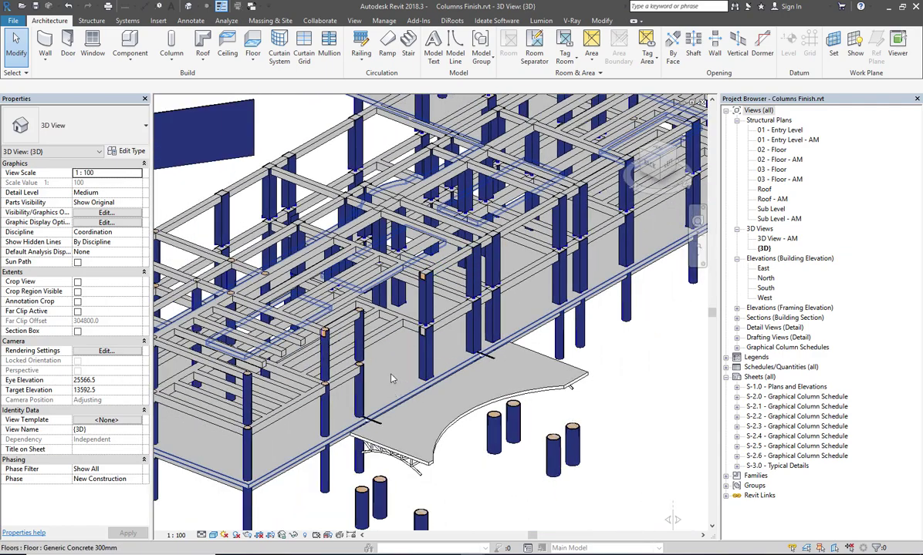
{"action": "scroll", "coordinate": [392, 378], "scroll_direction": "up", "scroll_amount": 2}
{"action": "scroll", "coordinate": [332, 366], "scroll_direction": "up", "scroll_amount": 2}
{"action": "scroll", "coordinate": [270, 355], "scroll_direction": "up", "scroll_amount": 2}
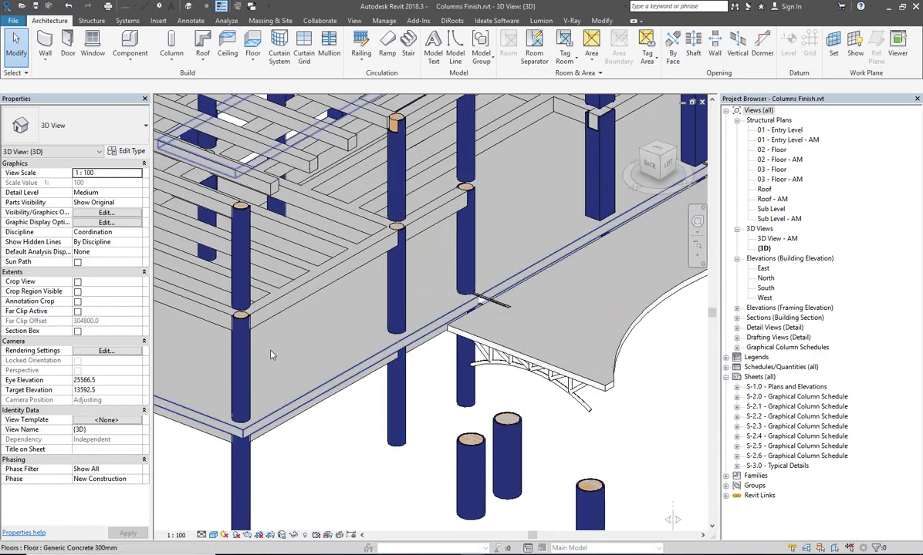
{"action": "scroll", "coordinate": [266, 357], "scroll_direction": "up", "scroll_amount": 2}
{"action": "scroll", "coordinate": [212, 364], "scroll_direction": "up", "scroll_amount": 4}
{"action": "left_click", "coordinate": [216, 419]}
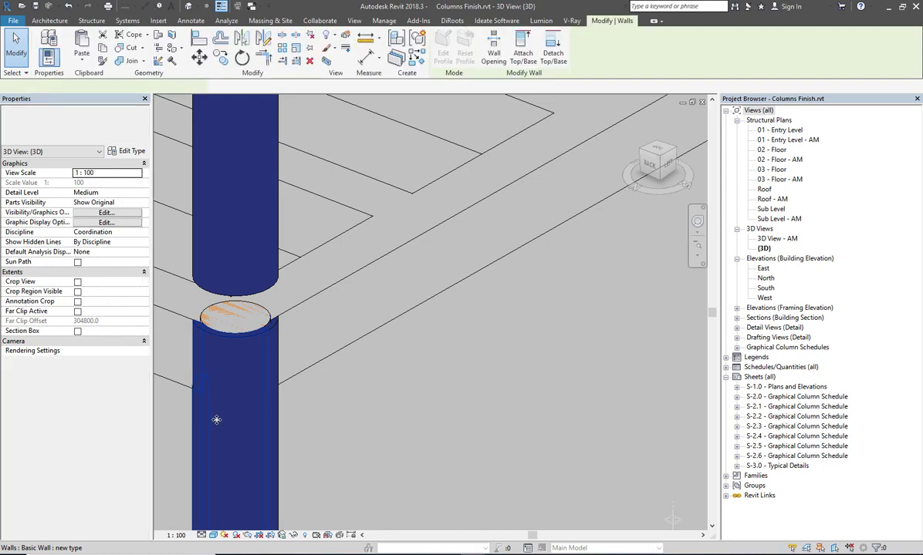
{"action": "mouse_move", "coordinate": [216, 419]}
{"action": "middle_mouse_down", "text": "shift"}
{"action": "mouse_move", "coordinate": [388, 427]}
{"action": "mouse_move", "coordinate": [222, 438]}
{"action": "middle_mouse_up", "text": "shift"}
{"action": "key", "text": "Escape"}
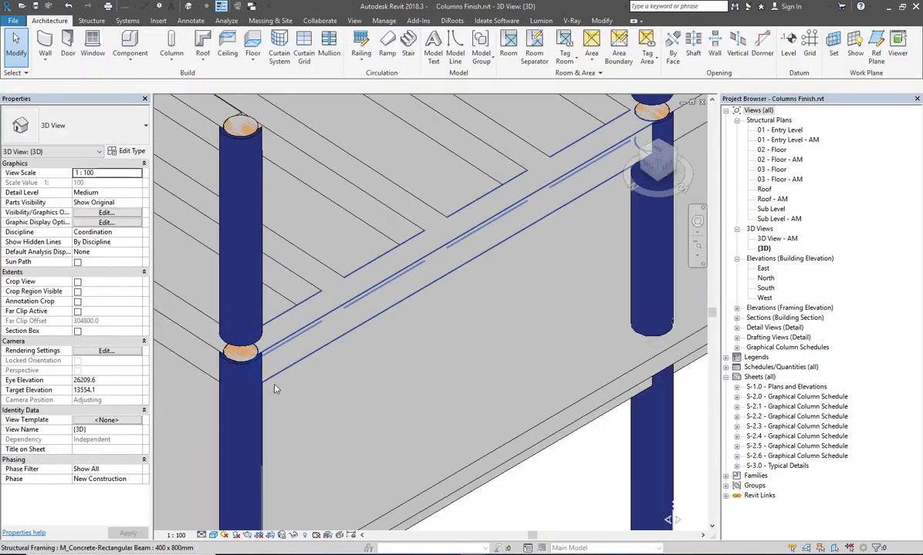
Step: Select a 'new type' finish wall on a column, 3800.0 high
{"action": "scroll", "coordinate": [274, 388], "scroll_direction": "down", "scroll_amount": 4}
{"action": "scroll", "coordinate": [265, 371], "scroll_direction": "down", "scroll_amount": 3}
{"action": "scroll", "coordinate": [309, 339], "scroll_direction": "down", "scroll_amount": 1}
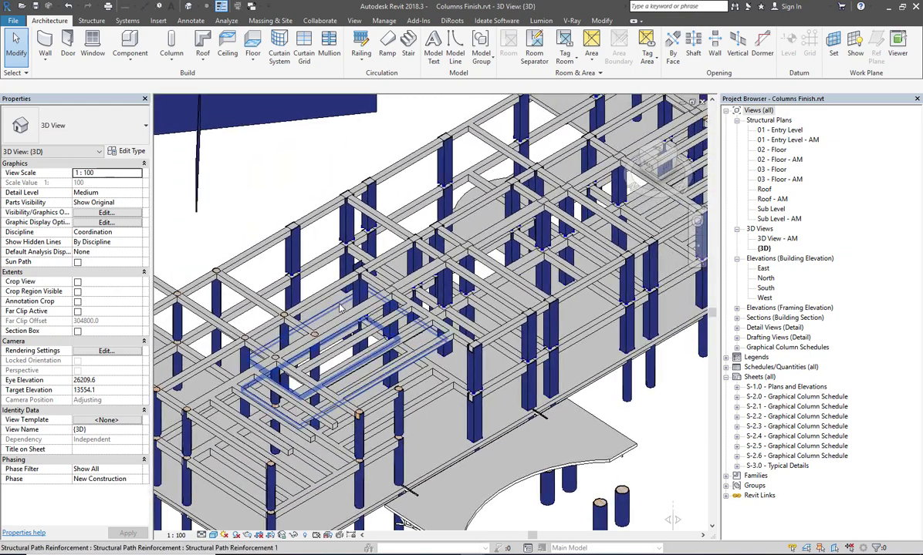
{"action": "scroll", "coordinate": [340, 307], "scroll_direction": "down", "scroll_amount": 2}
{"action": "middle_click_drag", "start_coordinate": [475, 330], "coordinate": [469, 333]}
{"action": "mouse_move", "coordinate": [430, 381]}
{"action": "middle_mouse_down"}
{"action": "mouse_move", "coordinate": [463, 363]}
{"action": "mouse_move", "coordinate": [545, 373]}
{"action": "middle_mouse_up"}
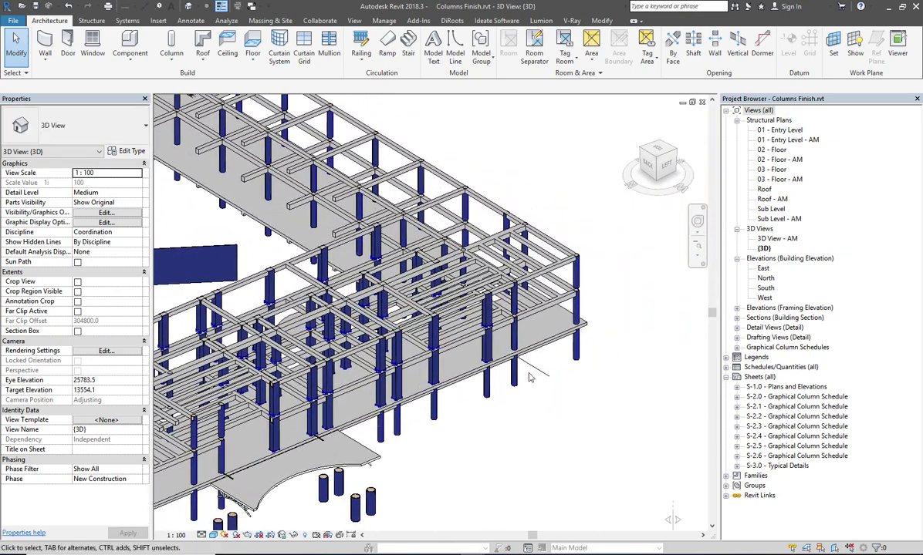
{"action": "scroll", "coordinate": [530, 377], "scroll_direction": "up", "scroll_amount": 2}
{"action": "scroll", "coordinate": [517, 370], "scroll_direction": "up", "scroll_amount": 1}
{"action": "scroll", "coordinate": [502, 362], "scroll_direction": "up", "scroll_amount": 2}
{"action": "scroll", "coordinate": [490, 356], "scroll_direction": "up", "scroll_amount": 1}
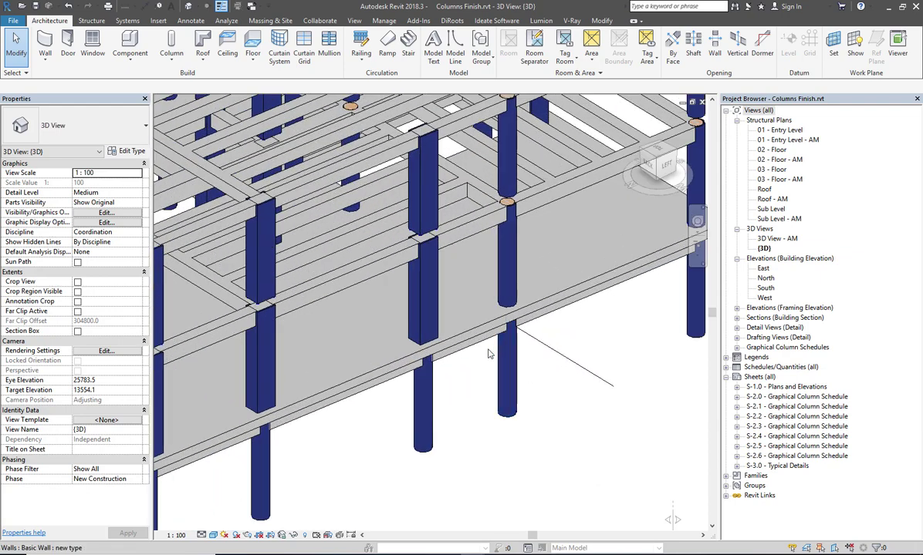
{"action": "left_click", "coordinate": [422, 251]}
{"action": "scroll", "coordinate": [417, 337], "scroll_direction": "up", "scroll_amount": 2}
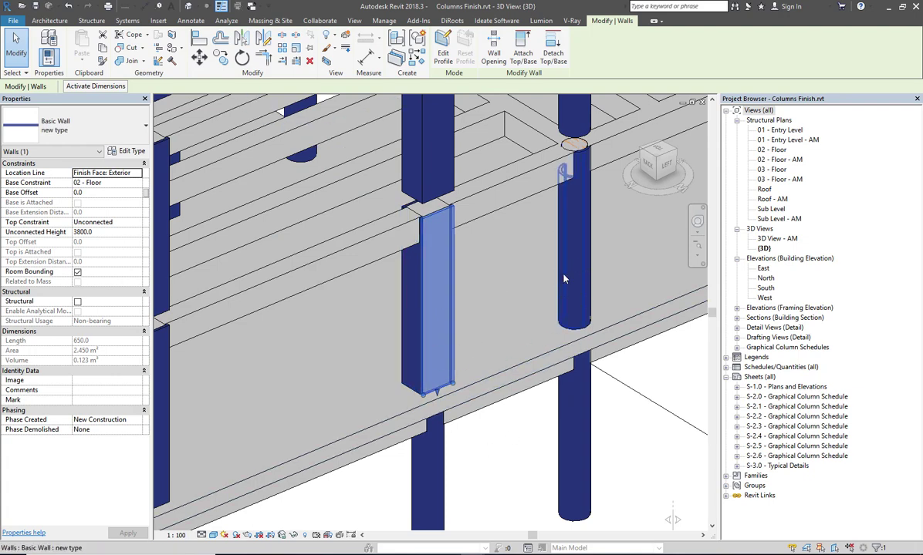
{"action": "middle_click_drag", "start_coordinate": [535, 258], "coordinate": [349, 391]}
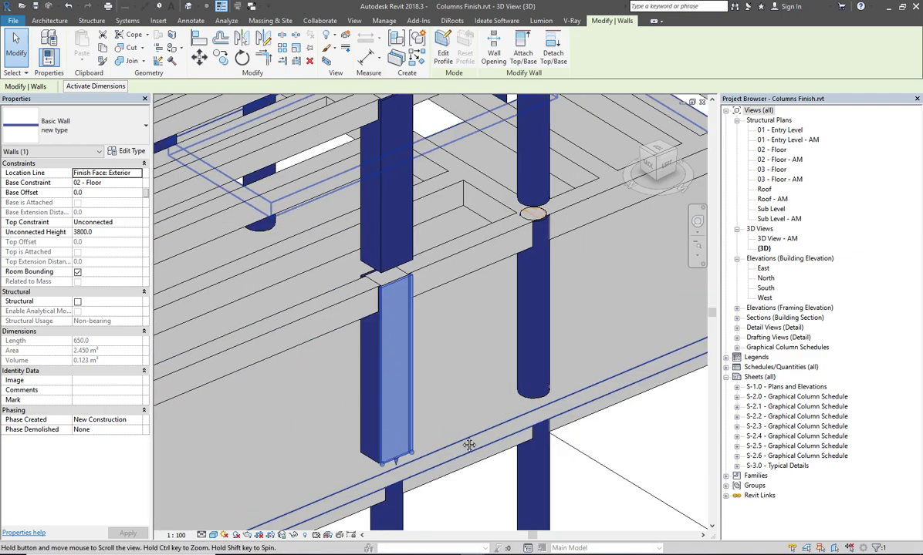
{"action": "scroll", "coordinate": [349, 391], "scroll_direction": "down", "scroll_amount": 2}
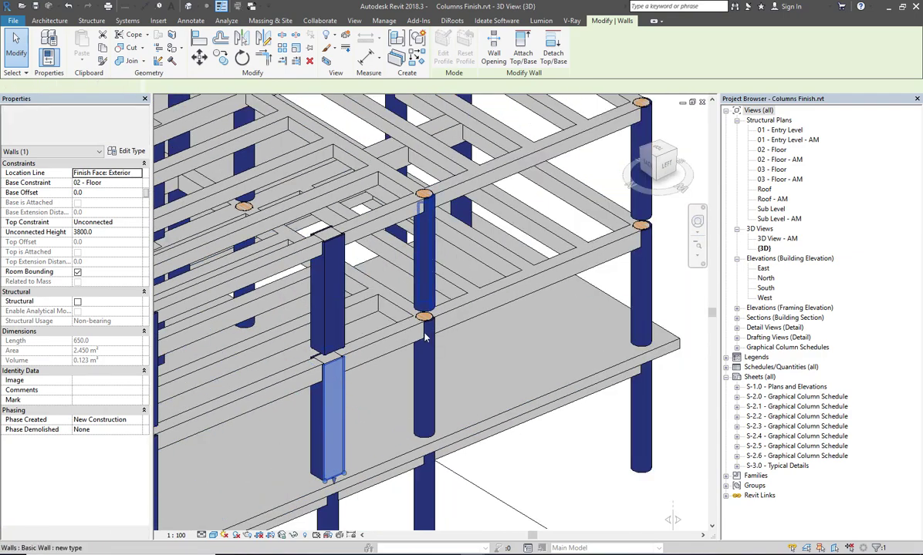
{"action": "scroll", "coordinate": [425, 337], "scroll_direction": "down", "scroll_amount": 2}
{"action": "left_click", "coordinate": [422, 282]}
{"action": "scroll", "coordinate": [416, 324], "scroll_direction": "down", "scroll_amount": 2}
{"action": "scroll", "coordinate": [402, 324], "scroll_direction": "down", "scroll_amount": 2}
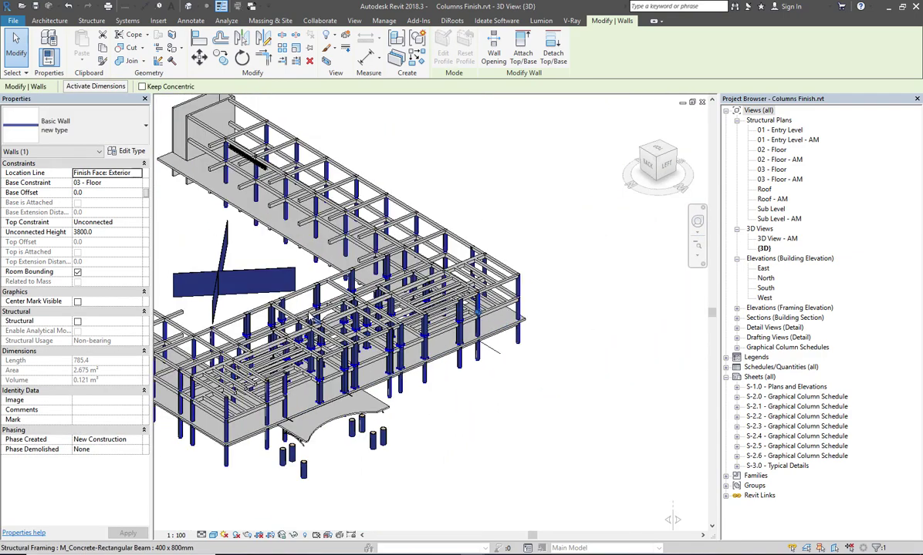
{"action": "scroll", "coordinate": [355, 324], "scroll_direction": "down", "scroll_amount": 2}
{"action": "mouse_move", "coordinate": [302, 322]}
{"action": "middle_mouse_down"}
{"action": "mouse_move", "coordinate": [327, 327]}
{"action": "mouse_move", "coordinate": [415, 391]}
{"action": "middle_mouse_up"}
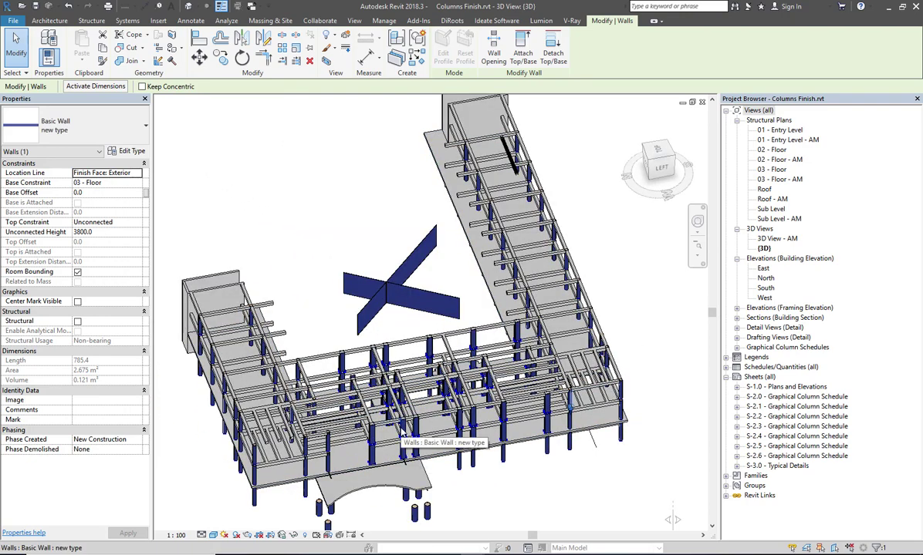
{"action": "middle_click_drag", "start_coordinate": [401, 435], "coordinate": [424, 416], "text": "shift"}
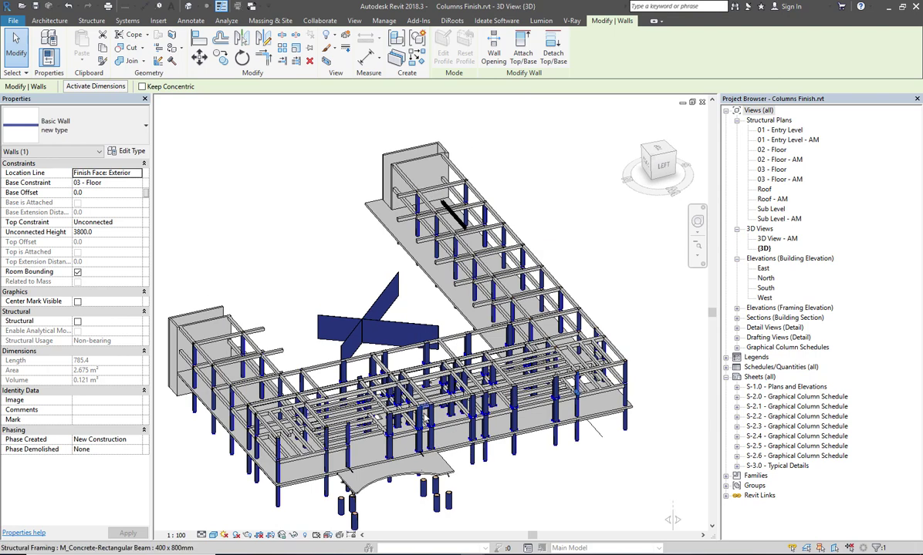
{"action": "left_click", "coordinate": [421, 426]}
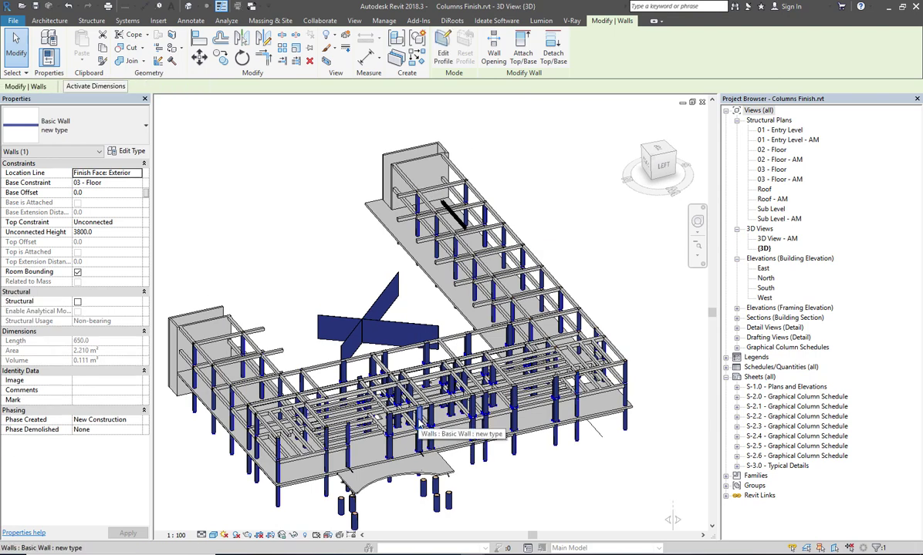
Step: Select all visible 'new type' wall instances and isolate them with Temporary Hide/Isolate
{"action": "right_click", "coordinate": [418, 417]}
{"action": "mouse_move", "coordinate": [464, 290]}
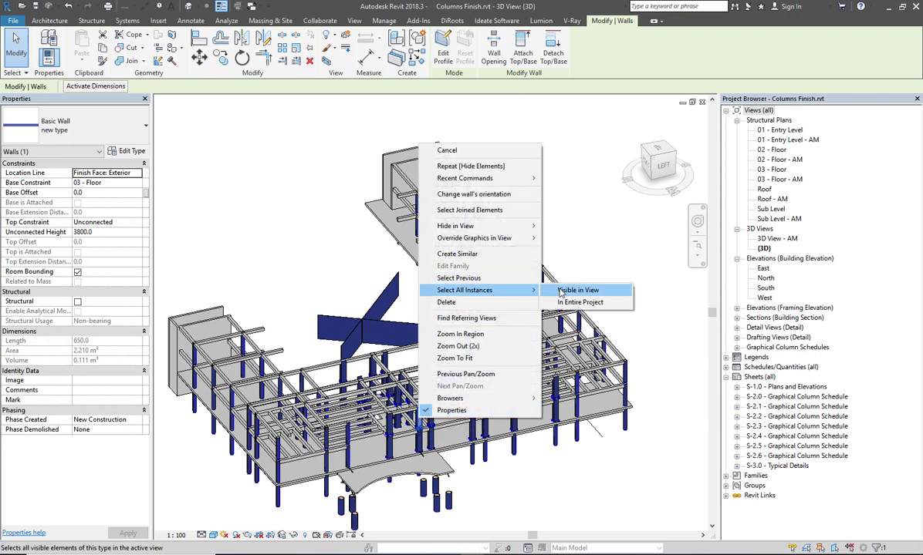
{"action": "left_click", "coordinate": [561, 291]}
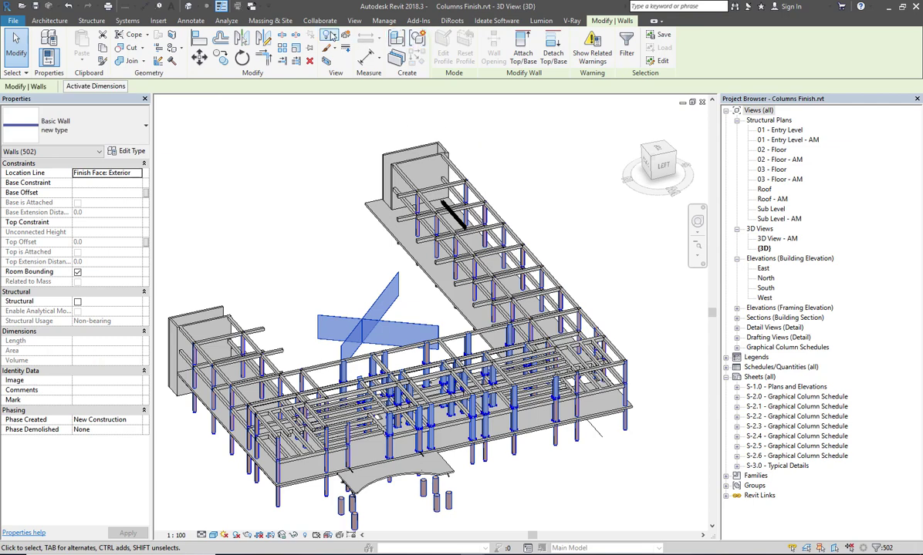
{"action": "left_click", "coordinate": [294, 535]}
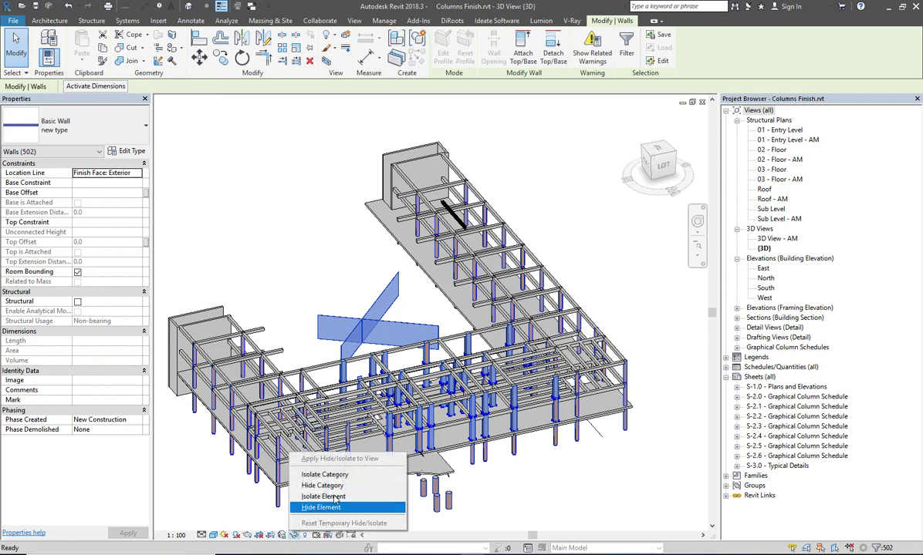
{"action": "left_click", "coordinate": [350, 497]}
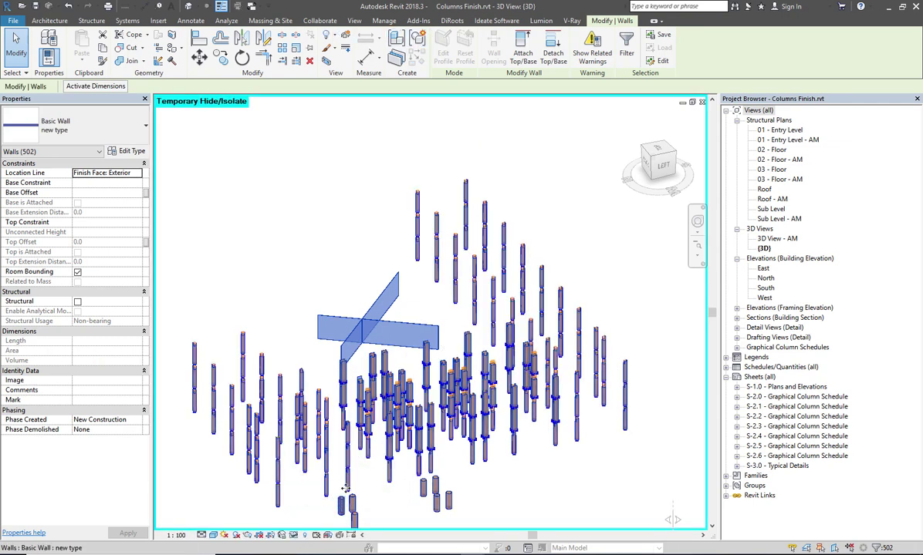
{"action": "left_click", "coordinate": [540, 498]}
{"action": "scroll", "coordinate": [462, 370], "scroll_direction": "up", "scroll_amount": 2}
{"action": "scroll", "coordinate": [462, 354], "scroll_direction": "up", "scroll_amount": 2}
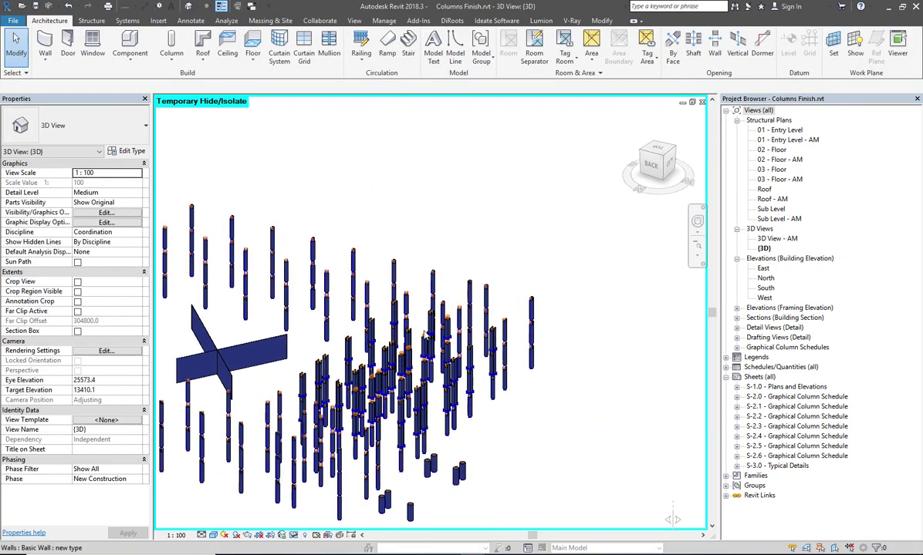
{"action": "scroll", "coordinate": [433, 420], "scroll_direction": "up", "scroll_amount": 4}
{"action": "scroll", "coordinate": [462, 386], "scroll_direction": "up", "scroll_amount": 2}
{"action": "scroll", "coordinate": [416, 363], "scroll_direction": "up", "scroll_amount": 2}
{"action": "scroll", "coordinate": [467, 392], "scroll_direction": "up", "scroll_amount": 2}
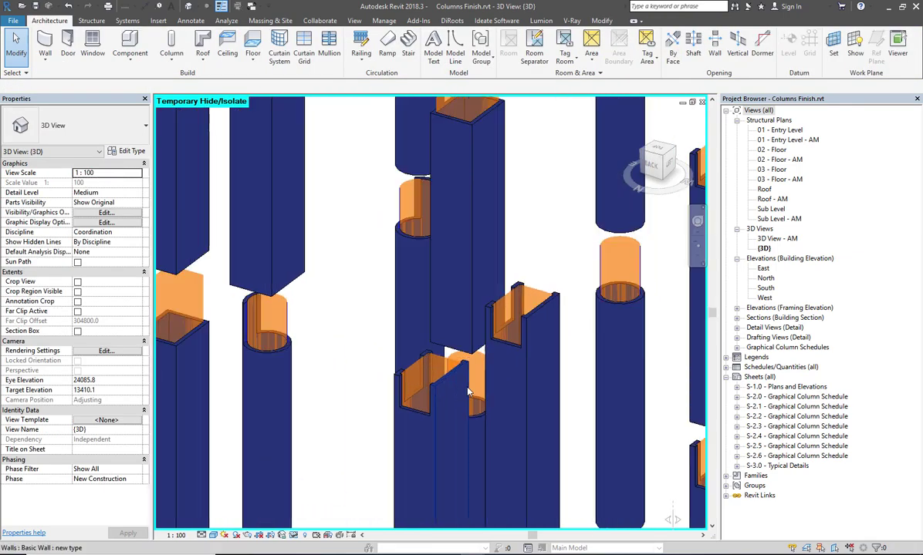
{"action": "mouse_move", "coordinate": [514, 355]}
{"action": "middle_mouse_down", "text": "shift"}
{"action": "mouse_move", "coordinate": [429, 383]}
{"action": "mouse_move", "coordinate": [497, 354]}
{"action": "middle_mouse_up", "text": "shift"}
{"action": "scroll", "coordinate": [497, 353], "scroll_direction": "down", "scroll_amount": 3}
{"action": "scroll", "coordinate": [525, 347], "scroll_direction": "down", "scroll_amount": 2}
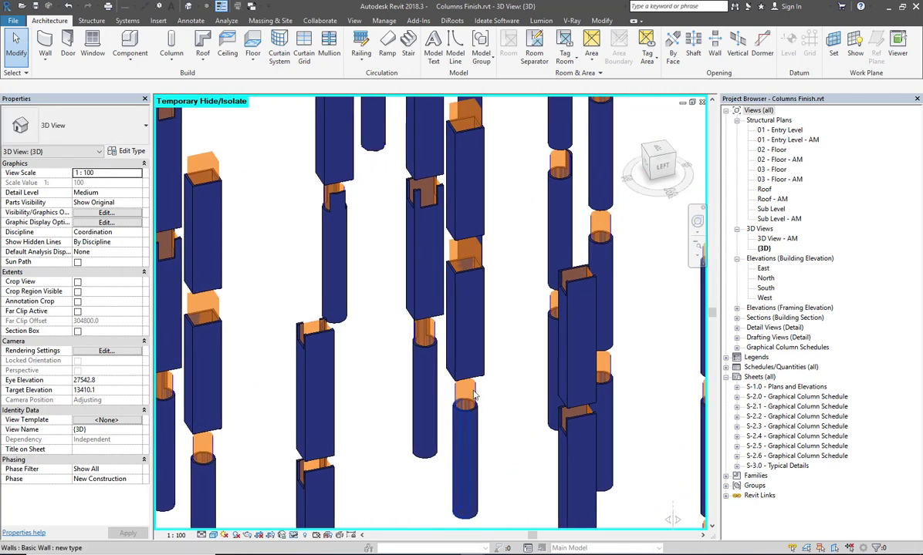
{"action": "scroll", "coordinate": [552, 340], "scroll_direction": "down", "scroll_amount": 1}
{"action": "scroll", "coordinate": [568, 270], "scroll_direction": "up", "scroll_amount": 5}
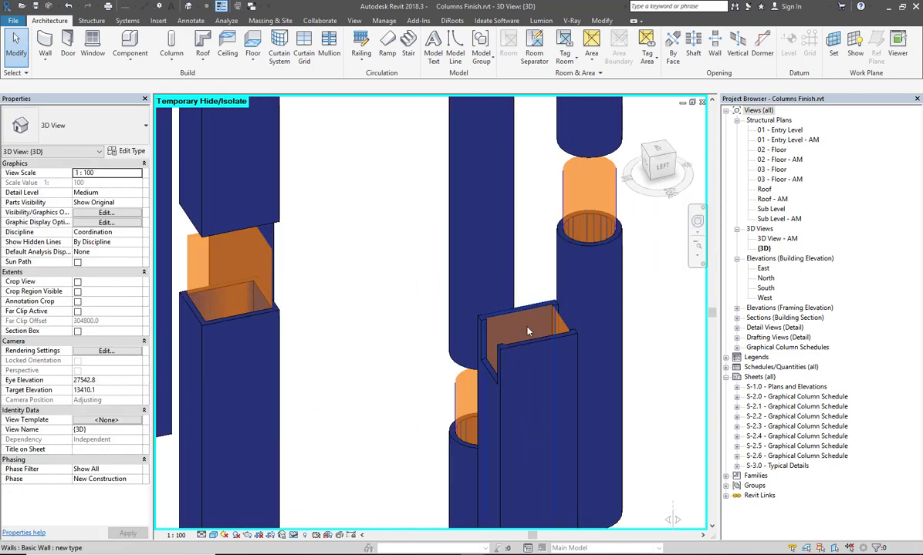
{"action": "scroll", "coordinate": [516, 330], "scroll_direction": "down", "scroll_amount": 5}
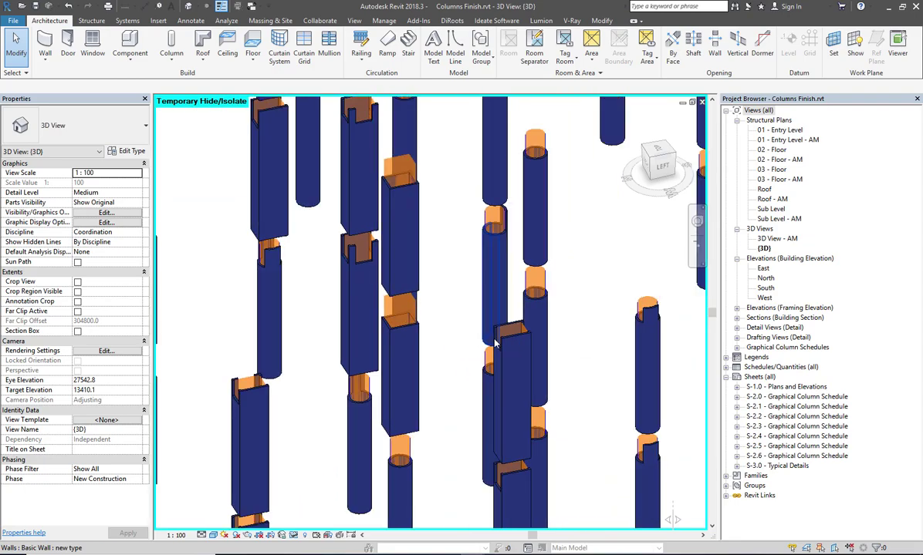
{"action": "mouse_move", "coordinate": [515, 331]}
{"action": "middle_mouse_down", "text": "shift"}
{"action": "mouse_move", "coordinate": [478, 393]}
{"action": "mouse_move", "coordinate": [280, 378]}
{"action": "middle_mouse_up", "text": "shift"}
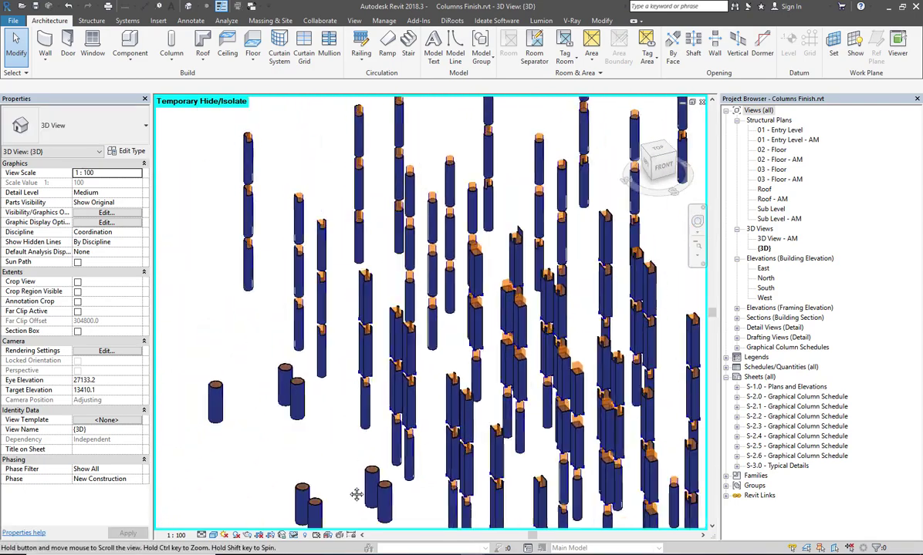
{"action": "scroll", "coordinate": [478, 295], "scroll_direction": "up", "scroll_amount": 2}
{"action": "scroll", "coordinate": [477, 296], "scroll_direction": "up", "scroll_amount": 2}
{"action": "scroll", "coordinate": [478, 296], "scroll_direction": "up", "scroll_amount": 2}
{"action": "mouse_move", "coordinate": [477, 295]}
{"action": "middle_mouse_down"}
{"action": "mouse_move", "coordinate": [473, 367]}
{"action": "mouse_move", "coordinate": [363, 325]}
{"action": "mouse_move", "coordinate": [379, 393]}
{"action": "mouse_move", "coordinate": [460, 463]}
{"action": "mouse_move", "coordinate": [508, 485]}
{"action": "mouse_move", "coordinate": [357, 413]}
{"action": "middle_mouse_up"}
{"action": "scroll", "coordinate": [320, 330], "scroll_direction": "down", "scroll_amount": 3}
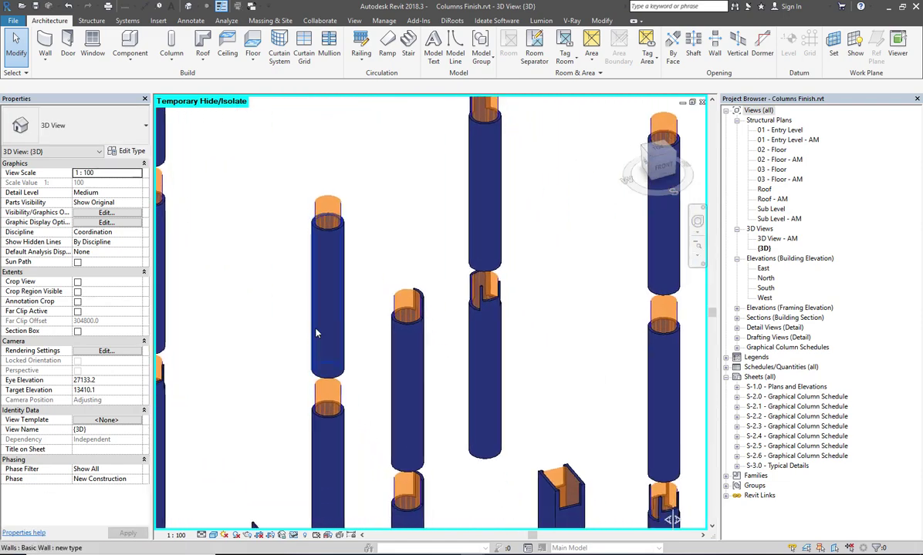
{"action": "scroll", "coordinate": [319, 330], "scroll_direction": "down", "scroll_amount": 3}
{"action": "scroll", "coordinate": [347, 308], "scroll_direction": "down", "scroll_amount": 2}
{"action": "mouse_move", "coordinate": [347, 308]}
{"action": "middle_mouse_down"}
{"action": "mouse_move", "coordinate": [446, 250]}
{"action": "mouse_move", "coordinate": [648, 372]}
{"action": "mouse_move", "coordinate": [583, 389]}
{"action": "mouse_move", "coordinate": [575, 402]}
{"action": "middle_mouse_up"}
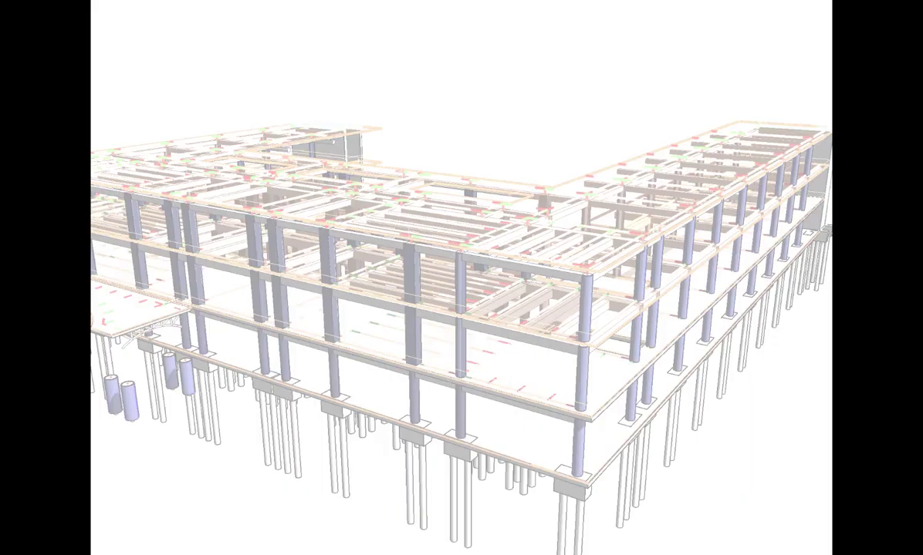